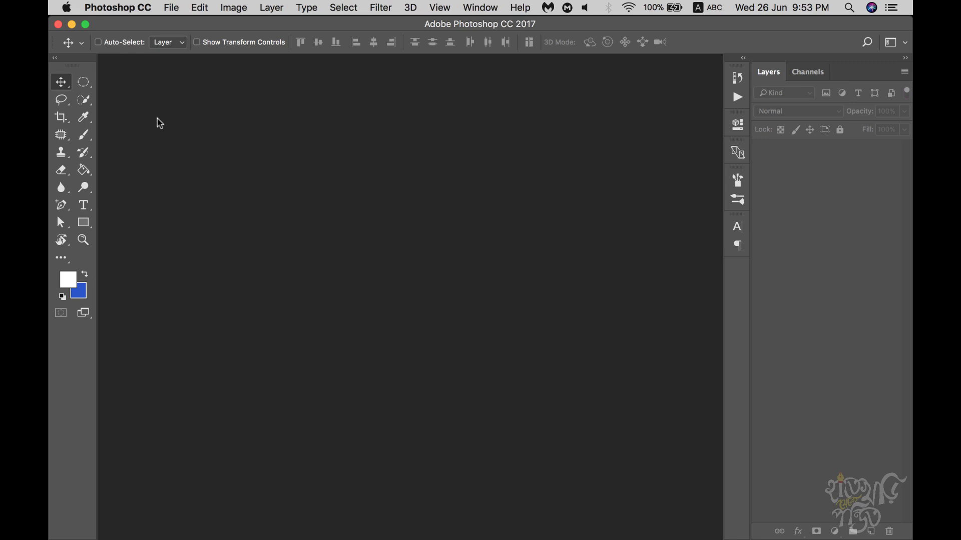
right_click(60, 81)
left_click(95, 81)
left_click(343, 7)
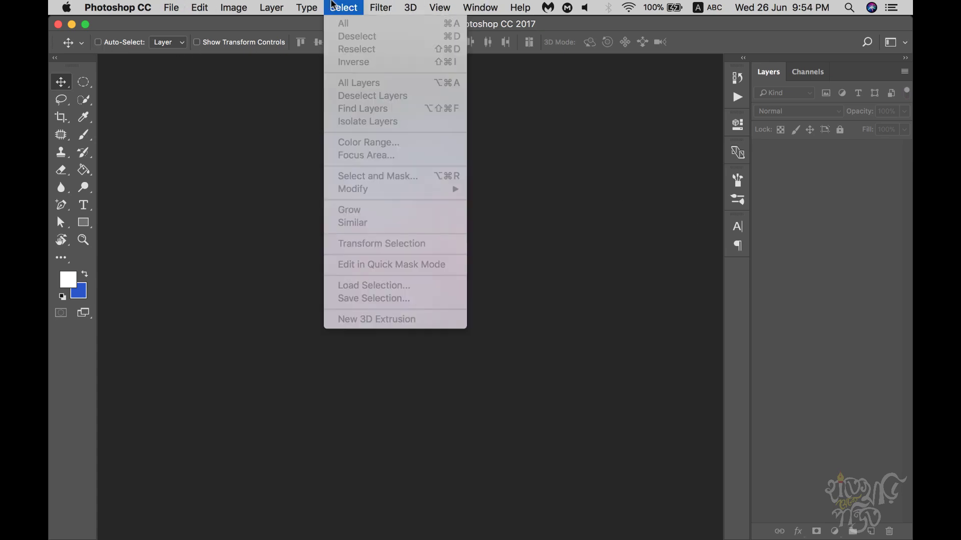
left_click(197, 8)
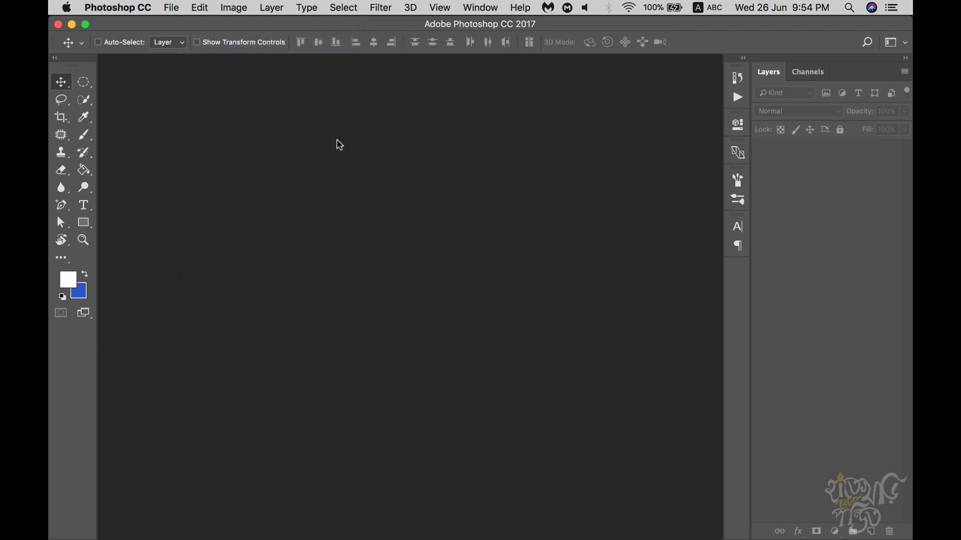
left_click(173, 8)
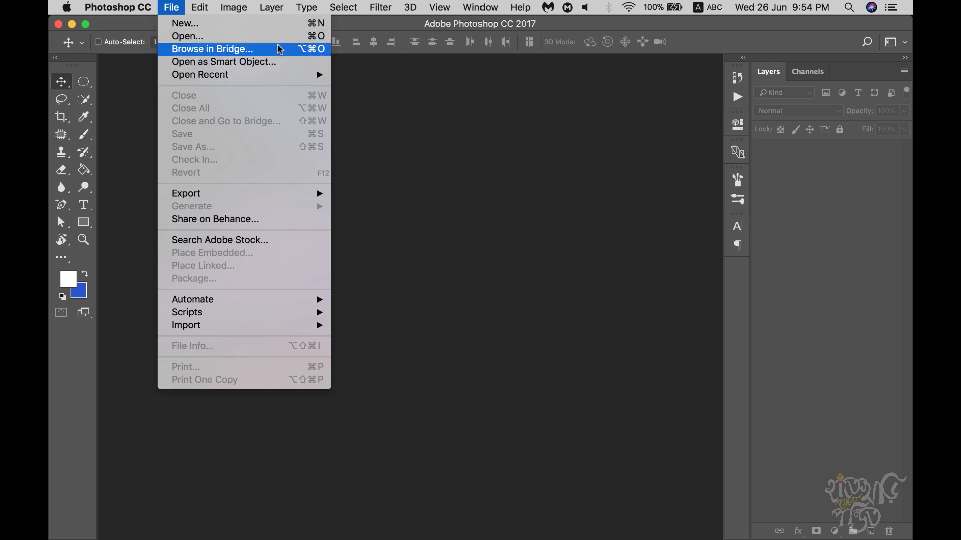
left_click(407, 32)
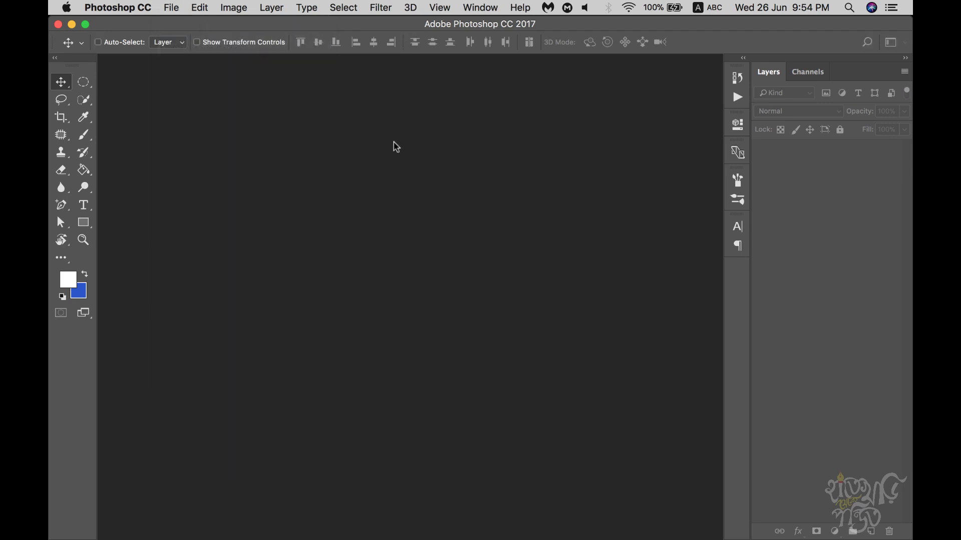
Step: Create a new 1920 x 2000 px RGB document at 72 ppi named "Keyboard Shortcut"
key("super+n")
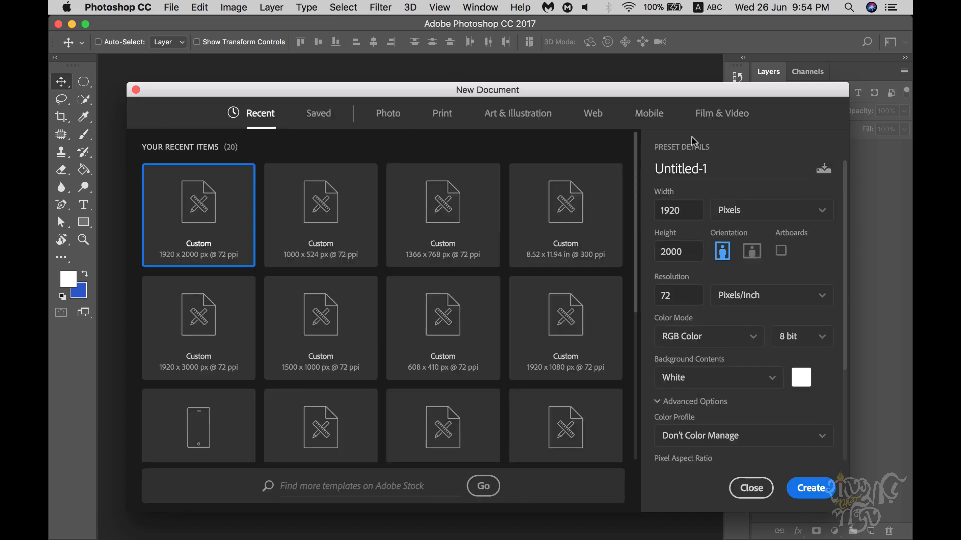
left_click_drag(708, 170, 651, 169)
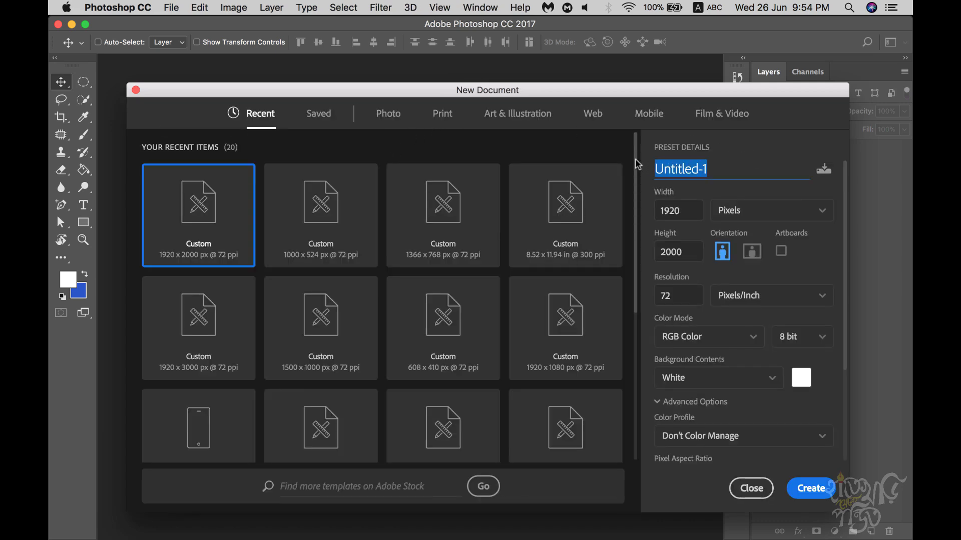
key("BackSpace")
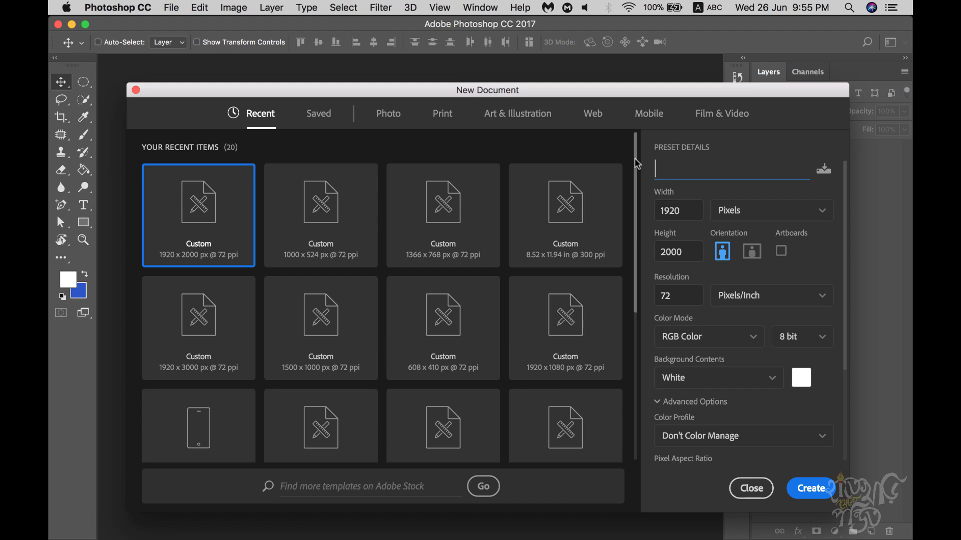
type("Keyboard Shortcut")
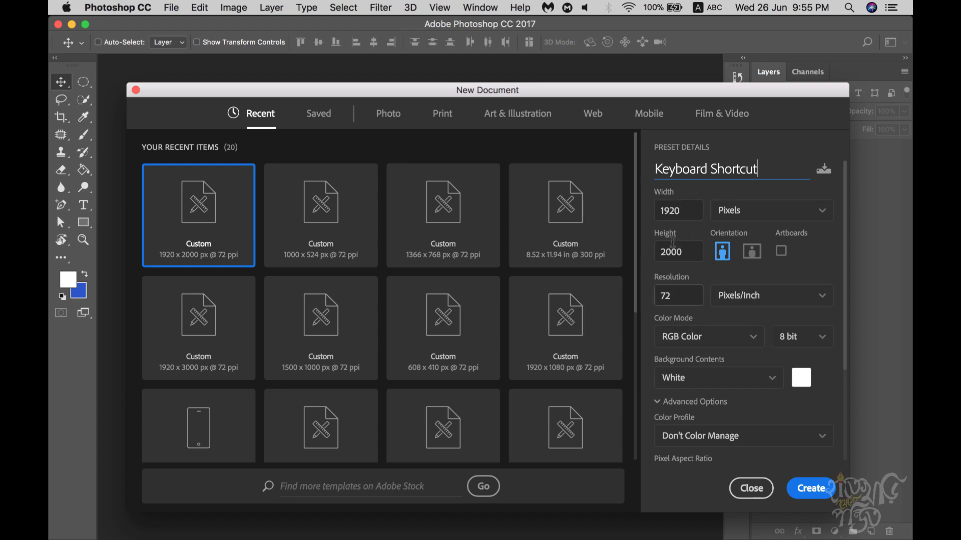
left_click(819, 492)
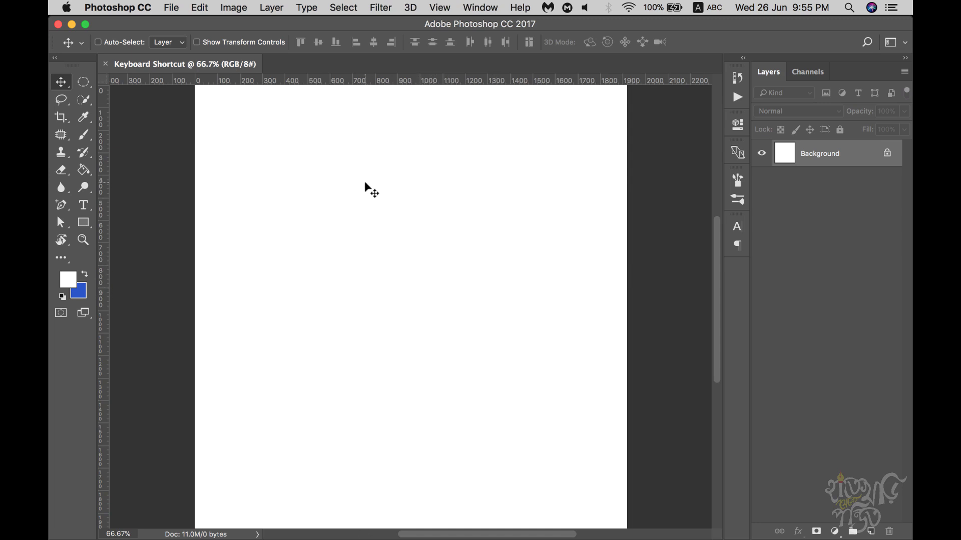
Step: Zoom out on the blank canvas, fit it to the screen, and zoom back in to 100%
key("super+alt+space")
left_click(431, 249)
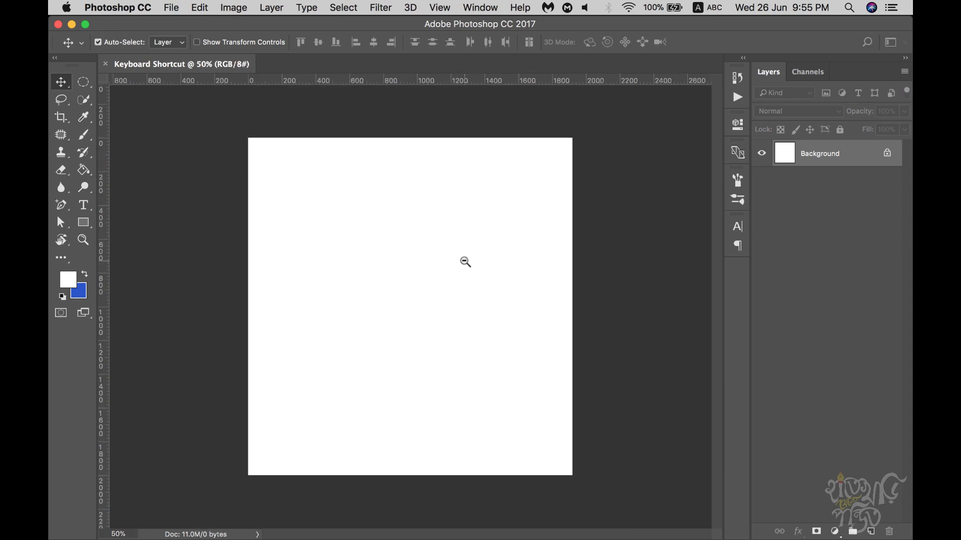
left_click(462, 260)
key("super+0")
key("super+alt+space")
left_click(463, 248)
key("super+space")
left_click(410, 306)
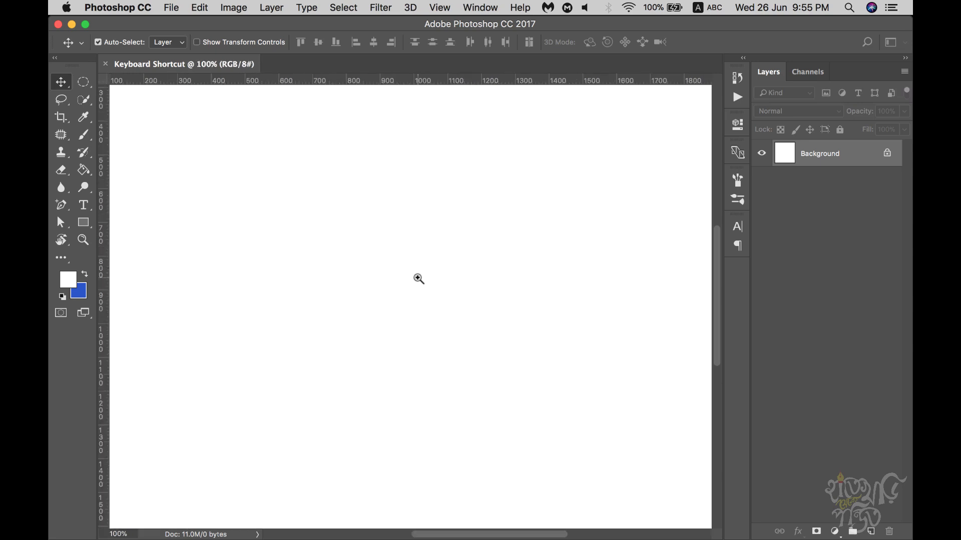
Step: Zoom the canvas out to 33.3%, zoom back in to 66.7%, and pan it slightly
key("alt+super+space")
left_click(426, 289, "alt")
left_click(425, 289, "alt")
left_click(426, 289, "alt")
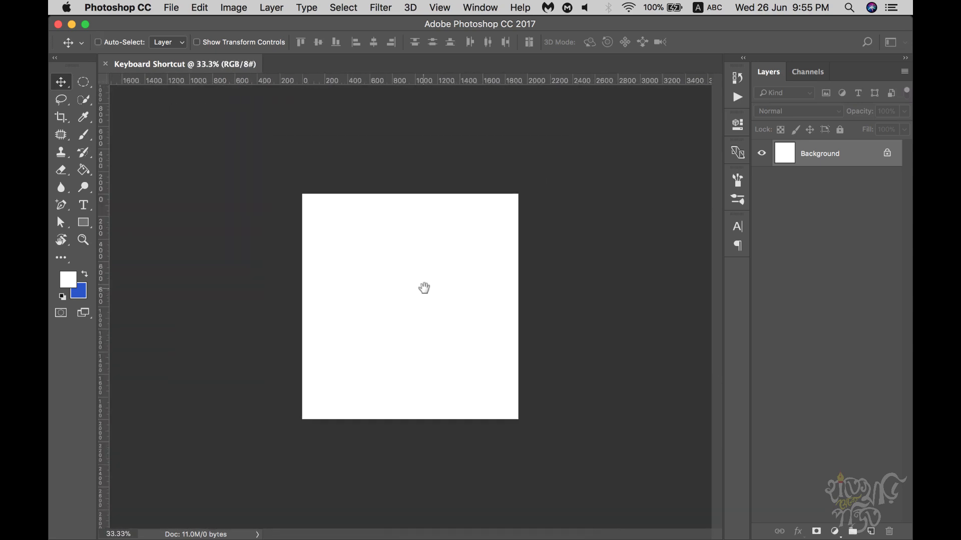
left_click(410, 283, "super")
left_click(411, 283, "super")
mouse_move(410, 283)
left_mouse_down()
mouse_move(425, 280)
mouse_move(425, 294)
left_mouse_up()
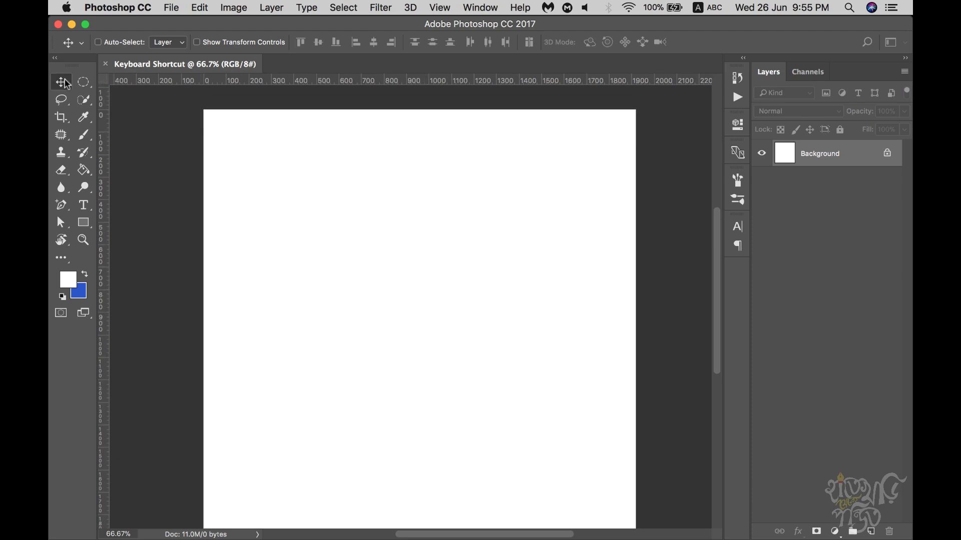
Step: Examine the tool variants and shortcut letters grouped under the Move, Marquee and Lasso tools
left_click_drag(59, 85, 130, 90)
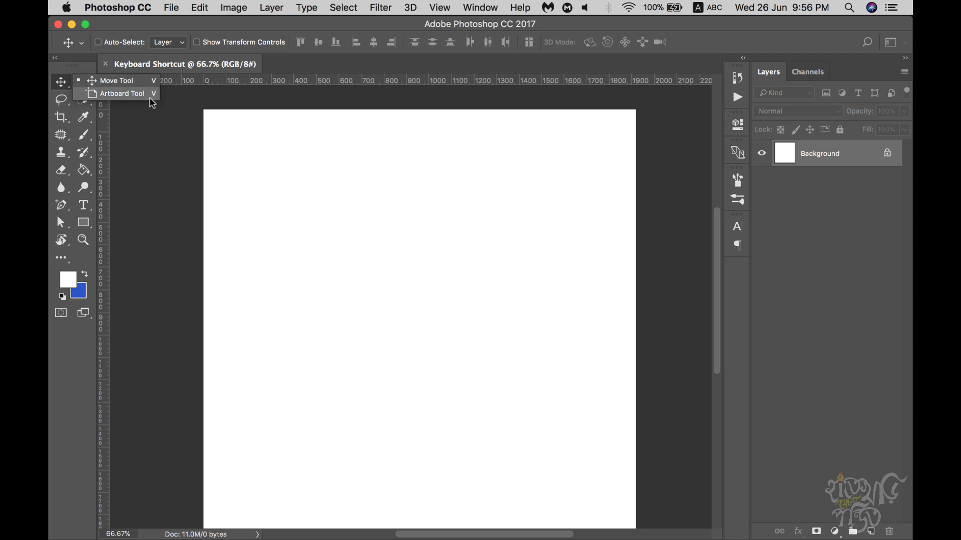
left_click(65, 88)
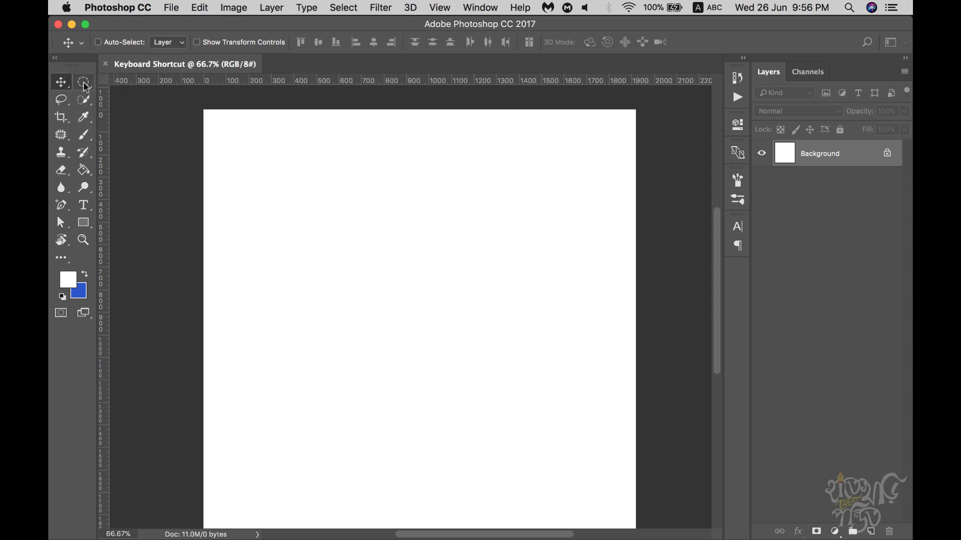
left_click(86, 88)
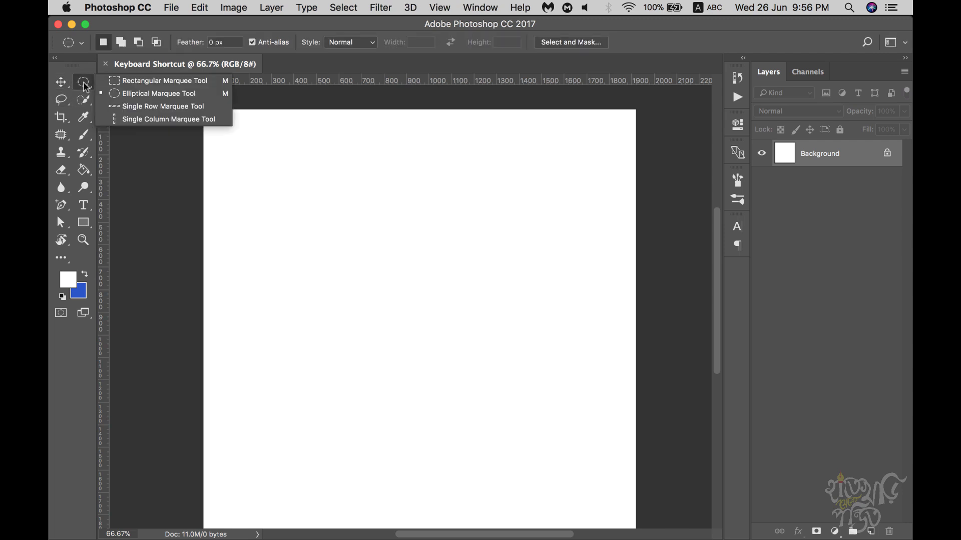
left_click(218, 93)
left_click(62, 99)
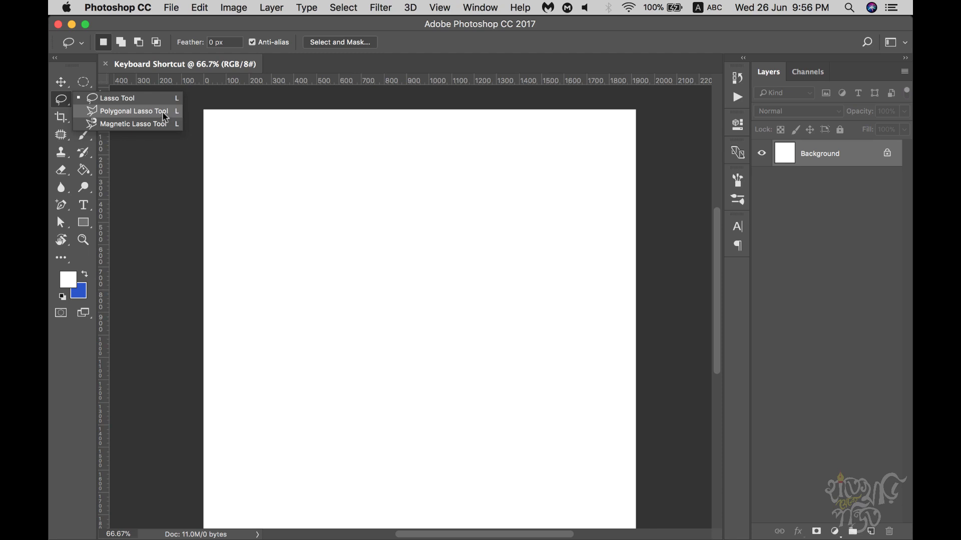
left_click(66, 97)
left_click(63, 83)
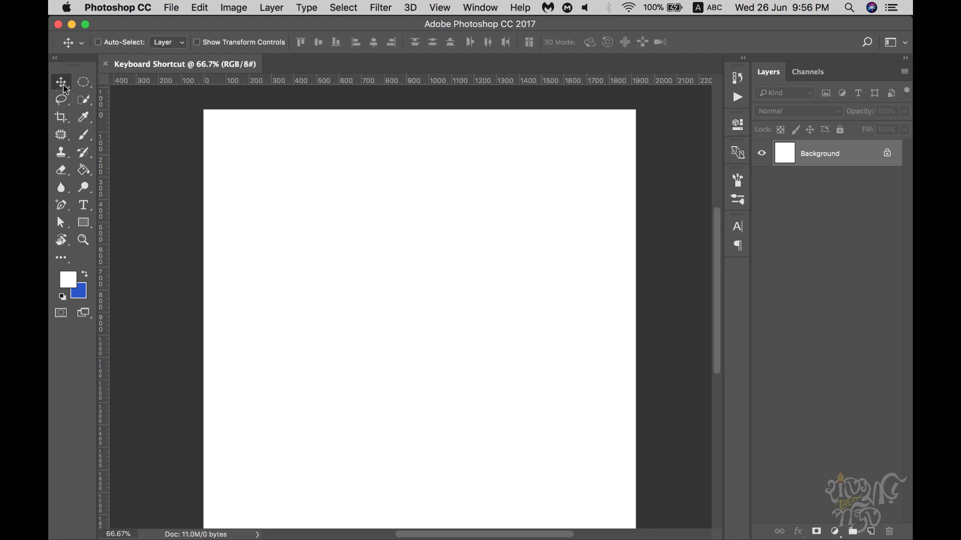
left_click(62, 100)
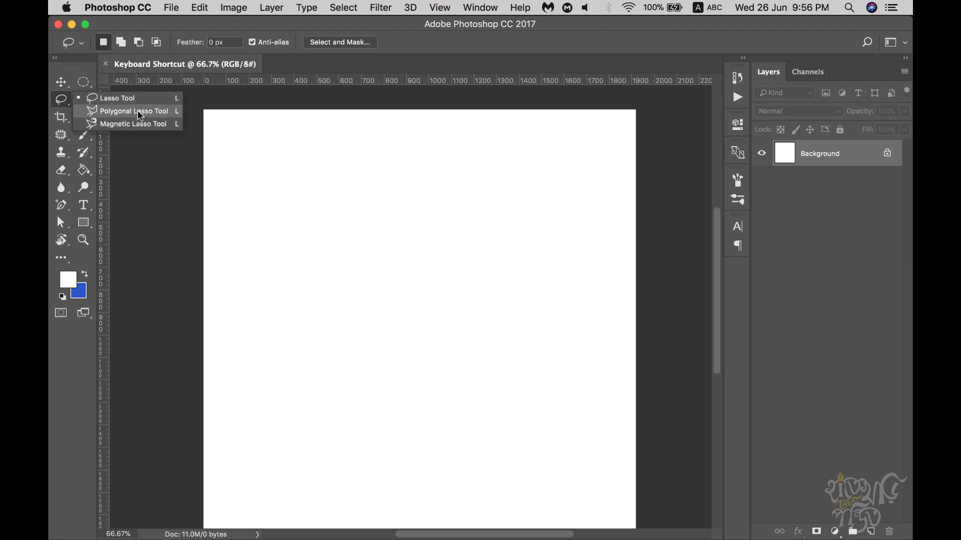
left_click(61, 100)
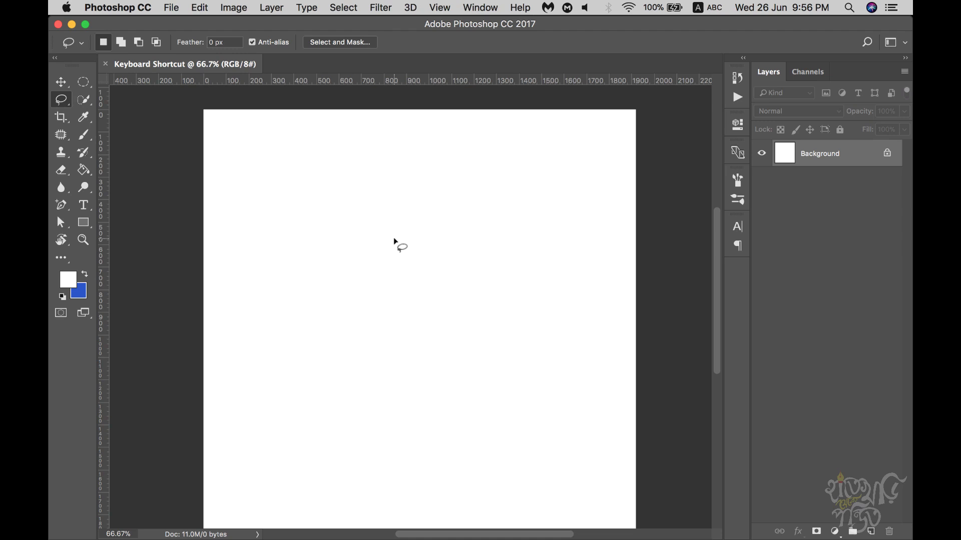
Step: Cycle repeatedly through the lasso variants and stop on the Polygonal Lasso tool
key("shift+l")
key("shift+l")
key("shift+l")
key("shift+l")
key("shift+l")
key("shift+l")
key("shift+l")
key("shift+l")
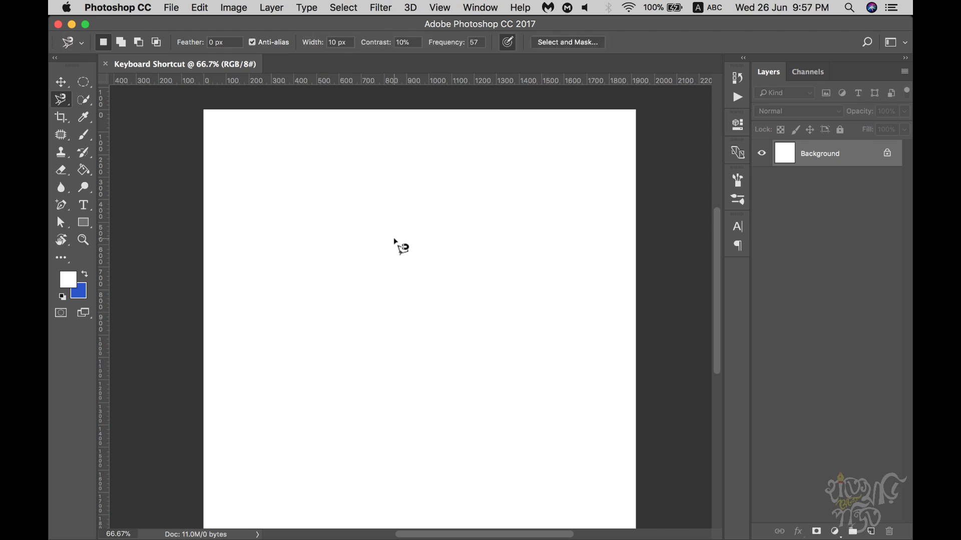
key("shift+l")
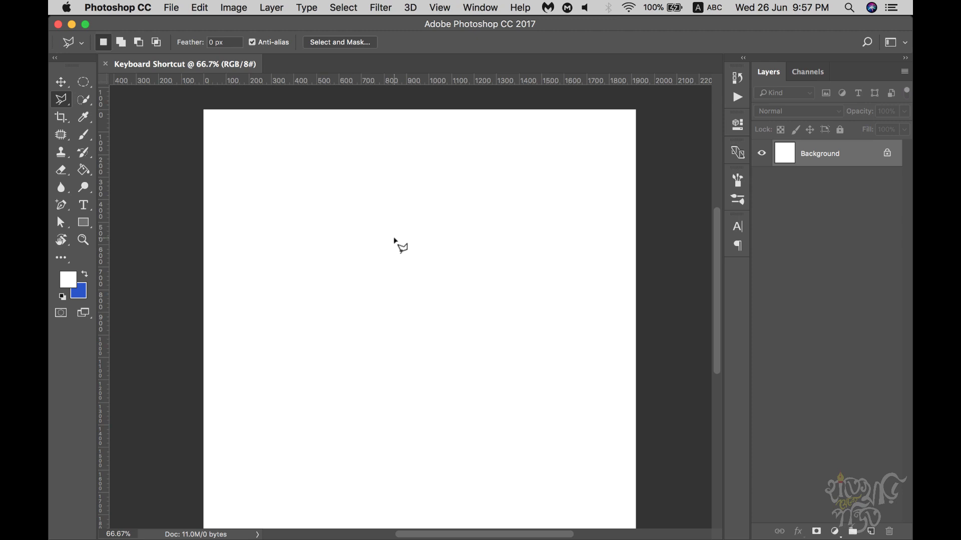
Step: Outline a four-sided polygonal selection around the middle of the canvas and deselect it
left_click(355, 211)
left_click(314, 299)
left_click(506, 315)
left_click(493, 212)
left_click(356, 212)
key("super+d")
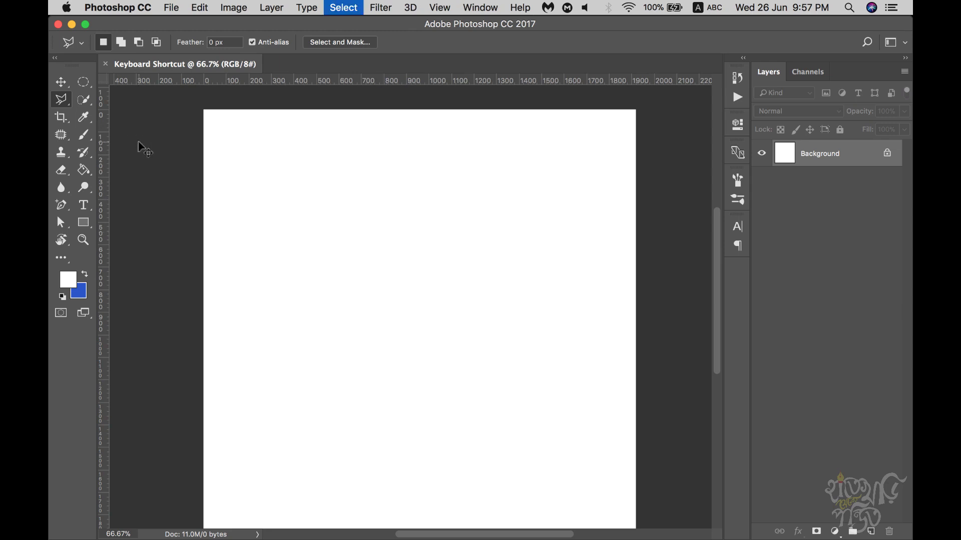
Step: Restore the standard Lasso tool as the active lasso variant and return to the Move tool
left_click(65, 85)
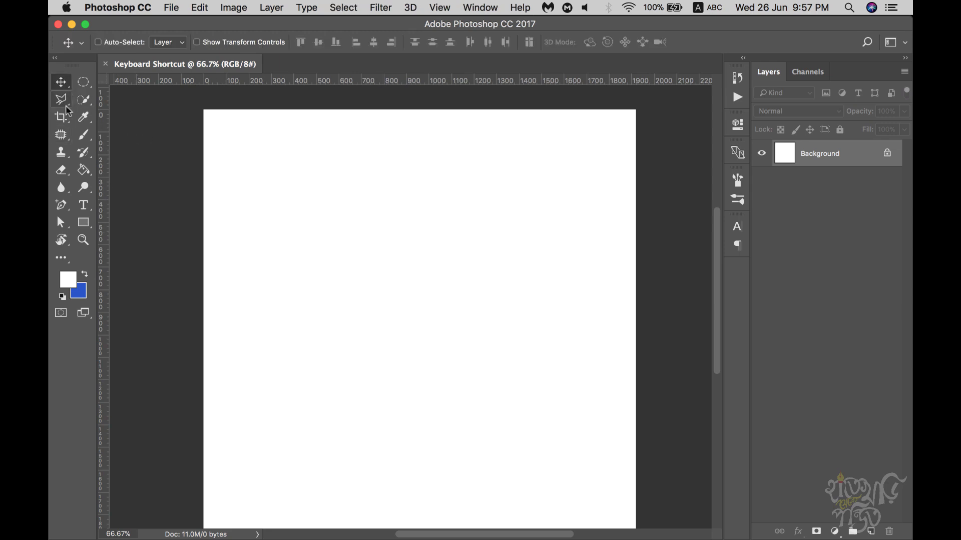
left_click(61, 99)
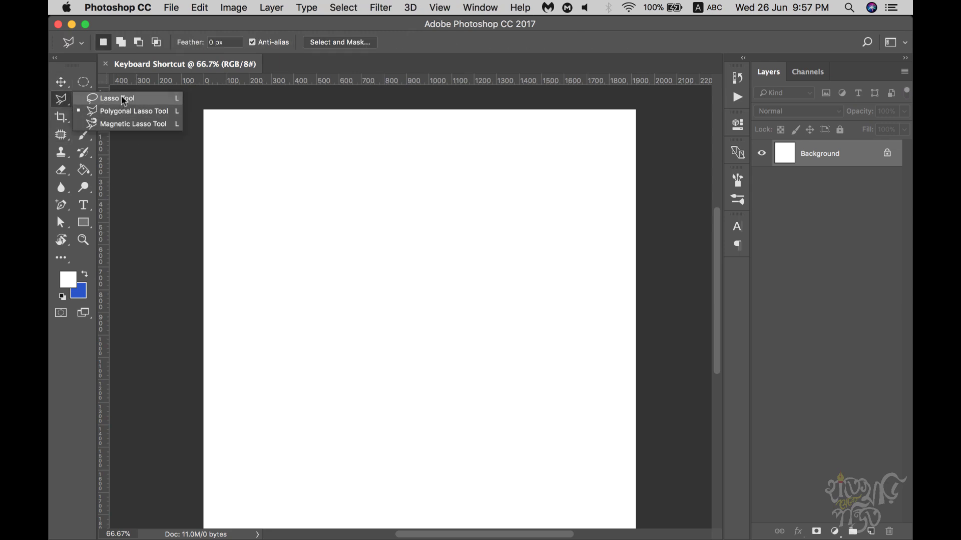
left_click(123, 97)
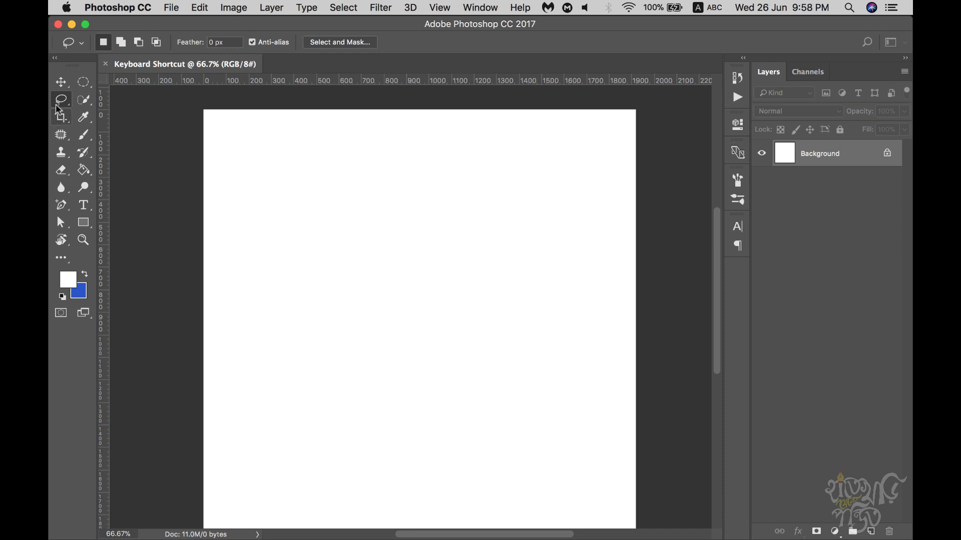
left_click(62, 82)
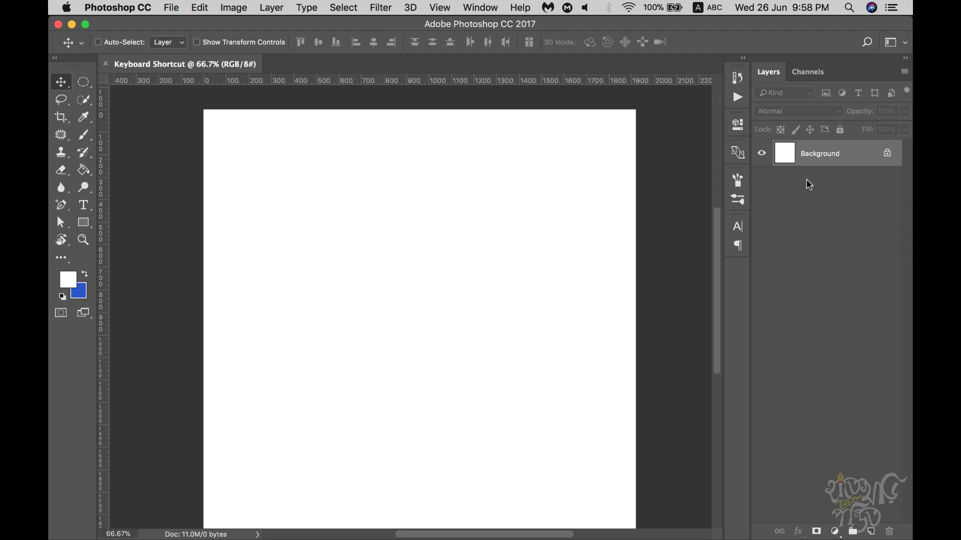
Step: Add a blank layer above the Background and duplicate it three times
left_click(871, 532)
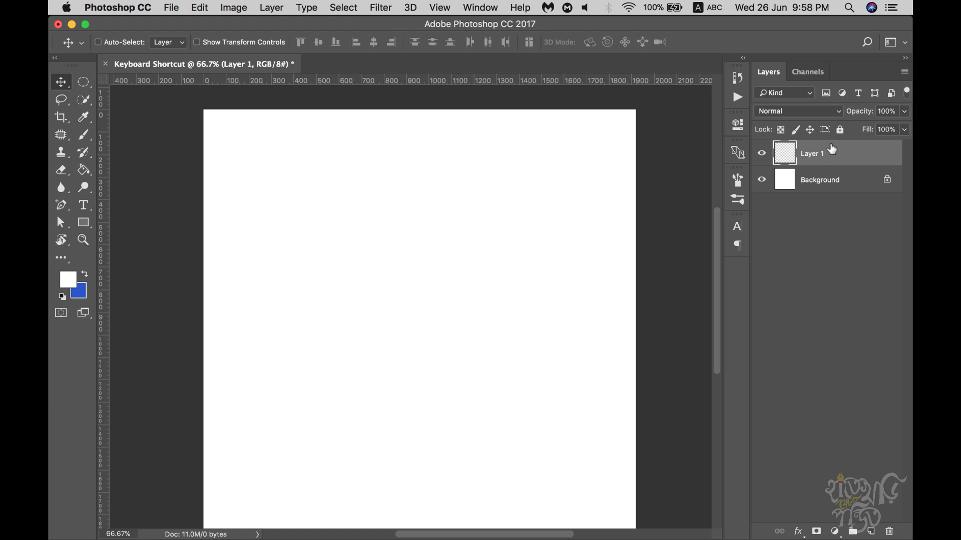
key("super+j")
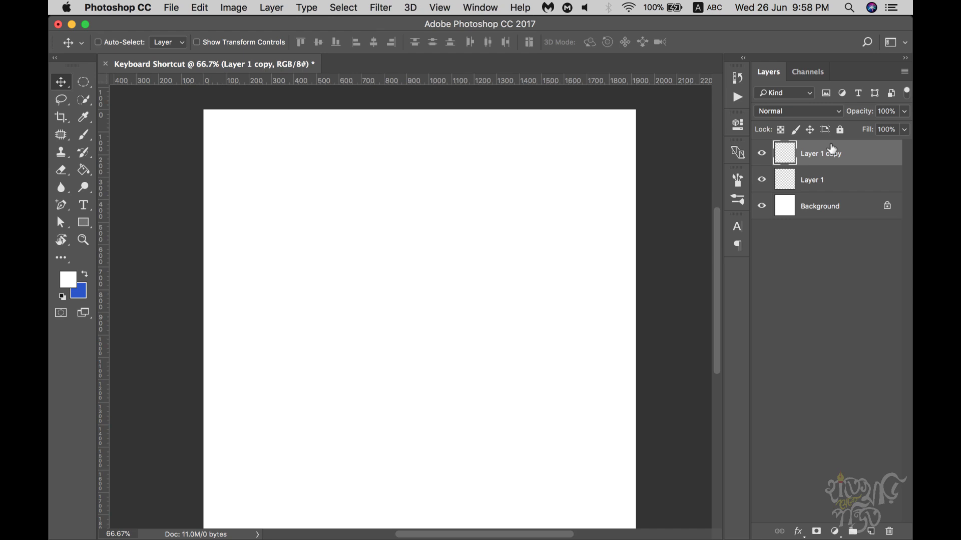
key("super+j")
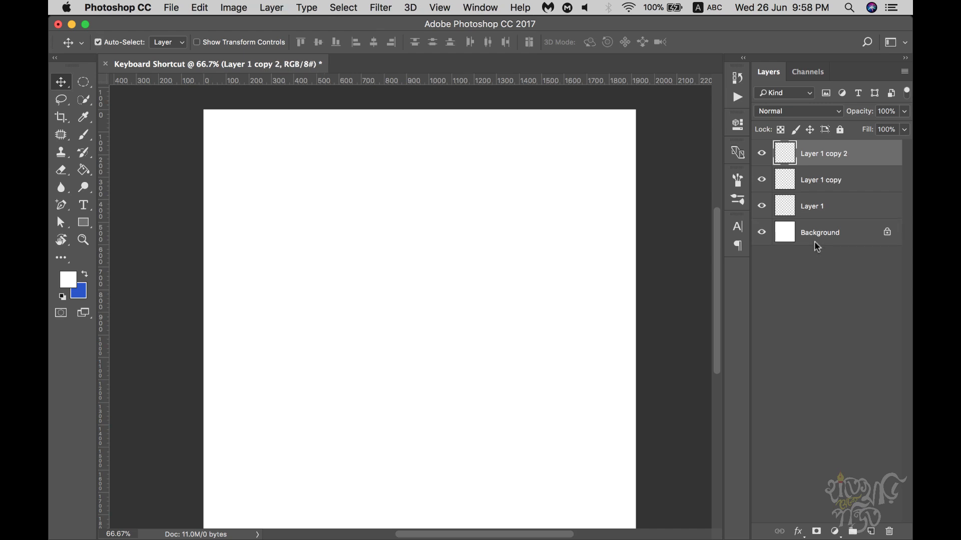
key("super+j")
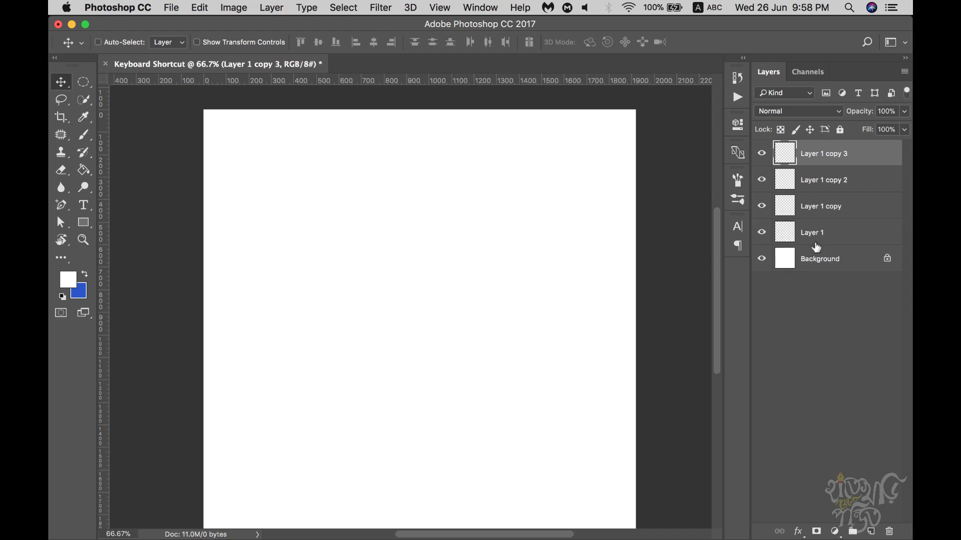
Step: Delete the blank layer and its three copies above the Background
key("BackSpace")
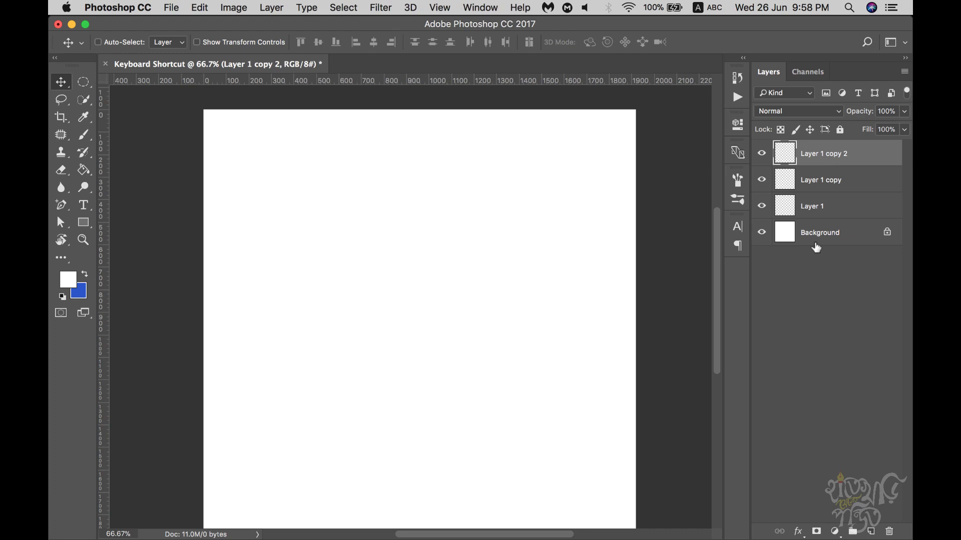
key("BackSpace")
key("BackSpace")
key("BackSpace")
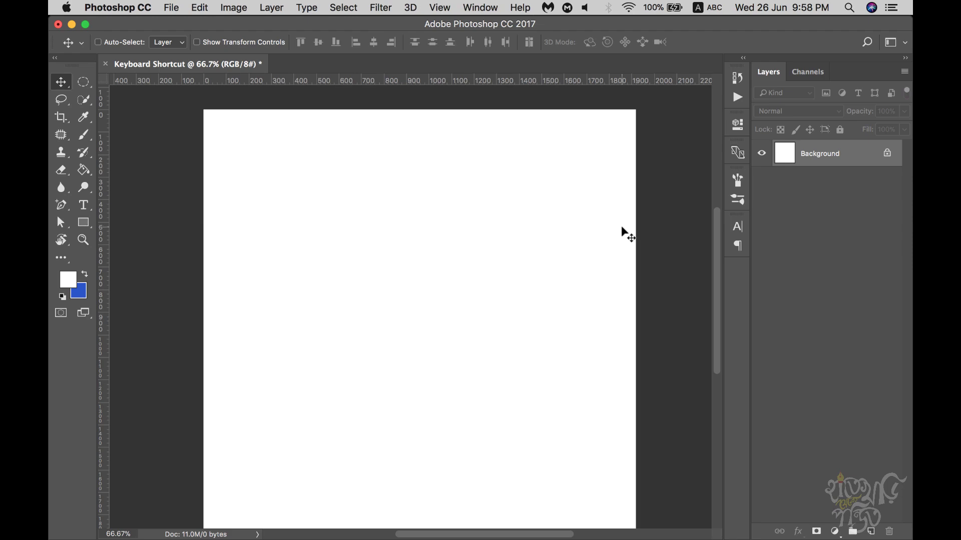
Step: Switch to the web browser with Adobe's "Default keyboard shortcuts" help page for Photoshop
key("super+Page_Down")
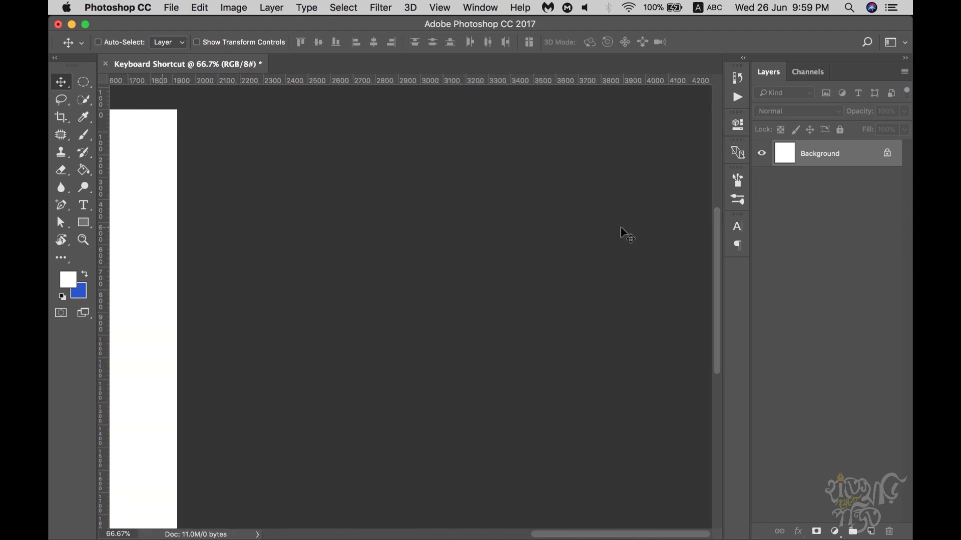
key("ctrl+Right")
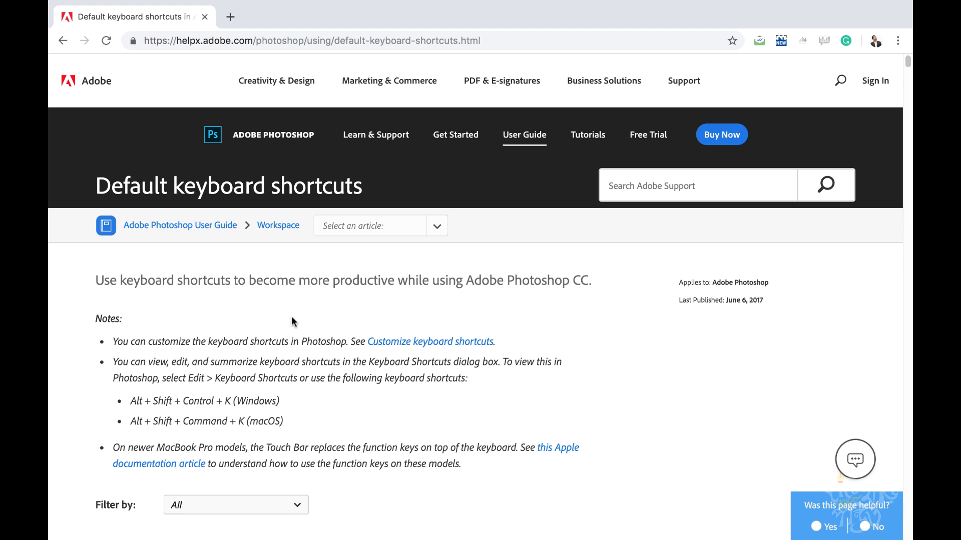
Step: Read the help page's notes on customizing shortcuts, highlighting the customization sentence and the Keyboard Shortcuts command name
scroll(296, 320, "down", 1)
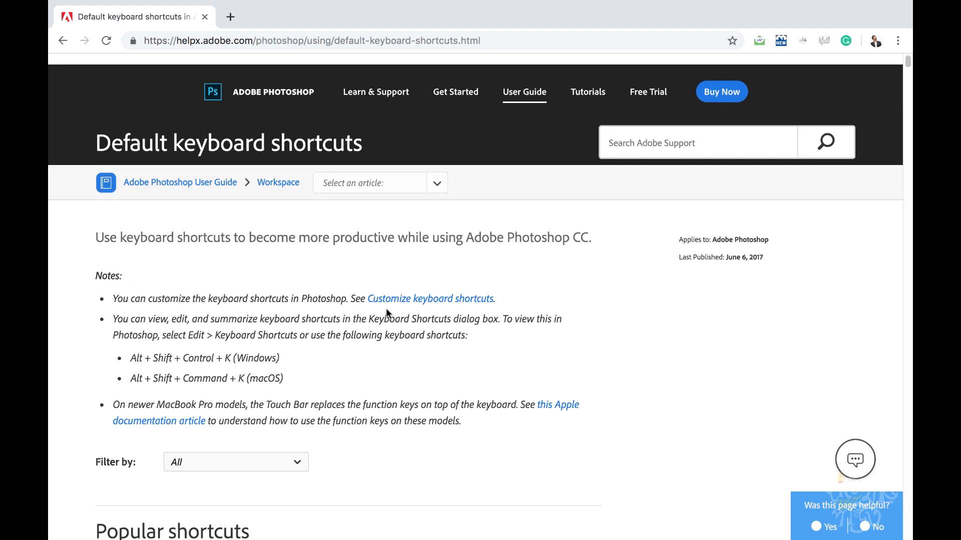
left_click_drag(152, 299, 348, 299)
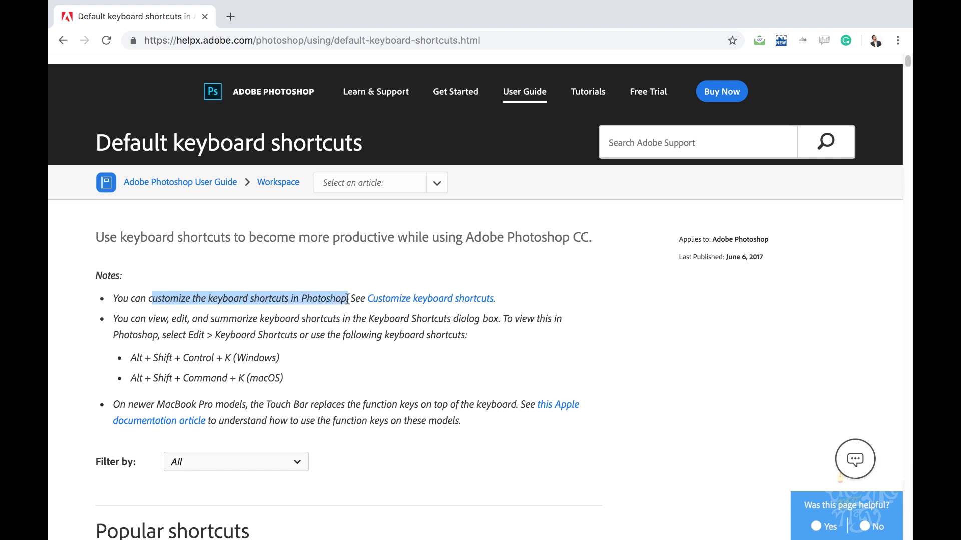
left_click(335, 323)
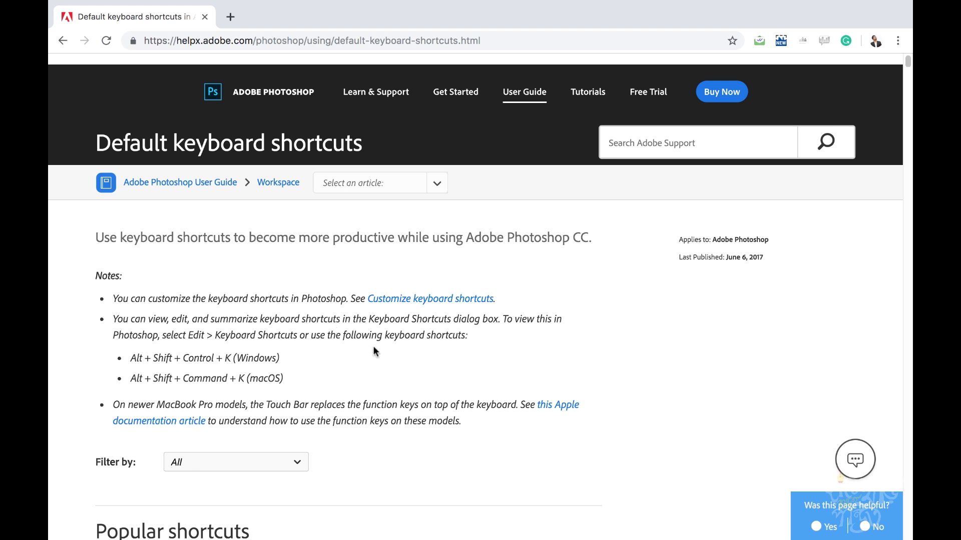
scroll(362, 333, "down", 2)
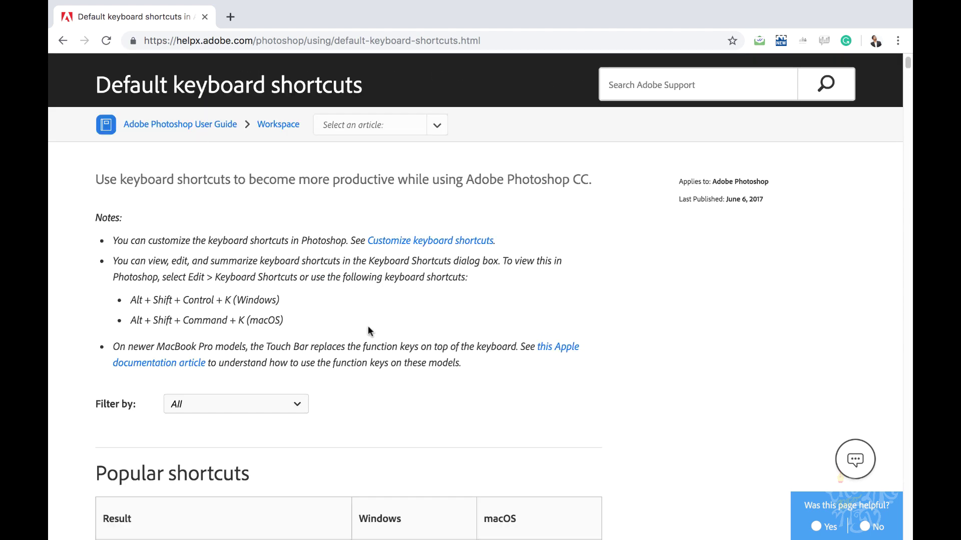
left_click_drag(187, 276, 296, 277)
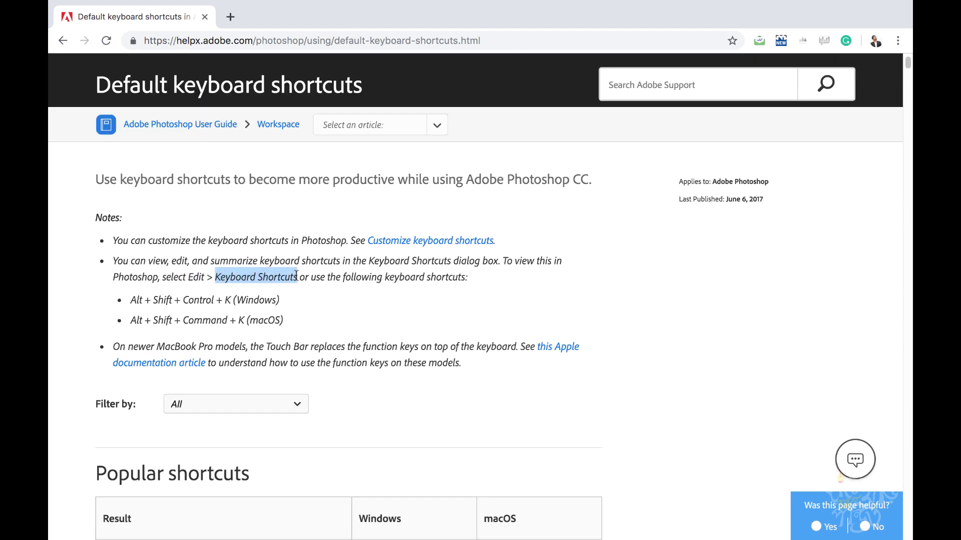
Step: Switch to Photoshop, bring the white canvas back into view and open the Keyboard Shortcuts and Menus dialog
key("ctrl+Left")
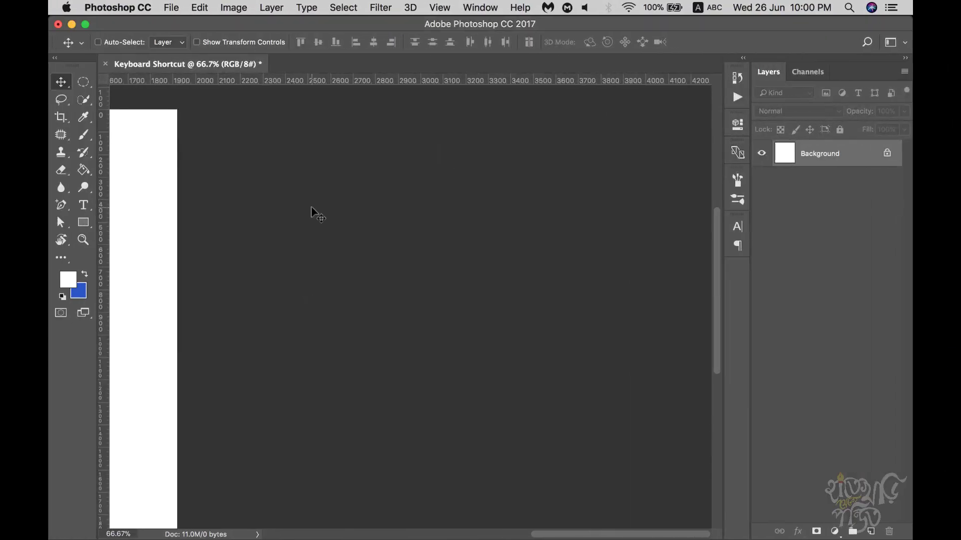
key("super+0")
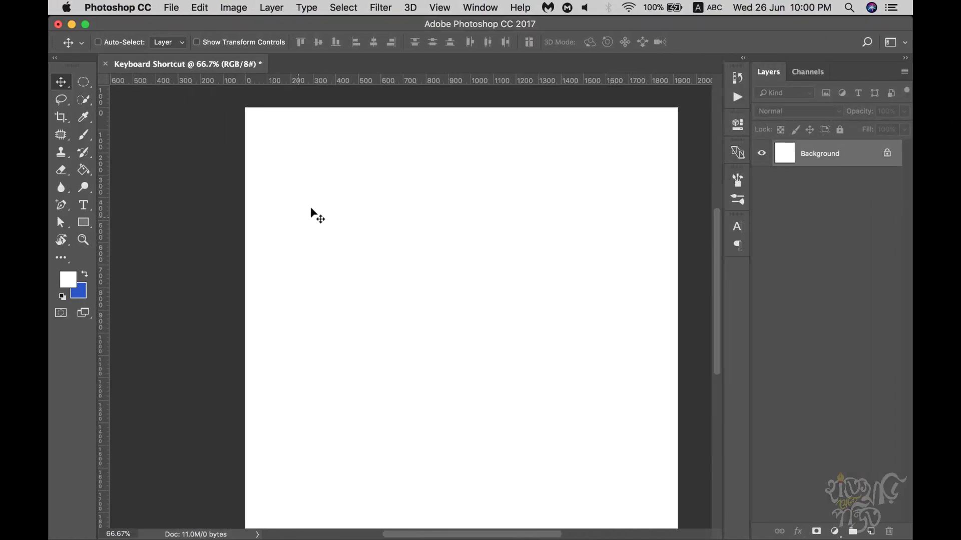
left_click(201, 11)
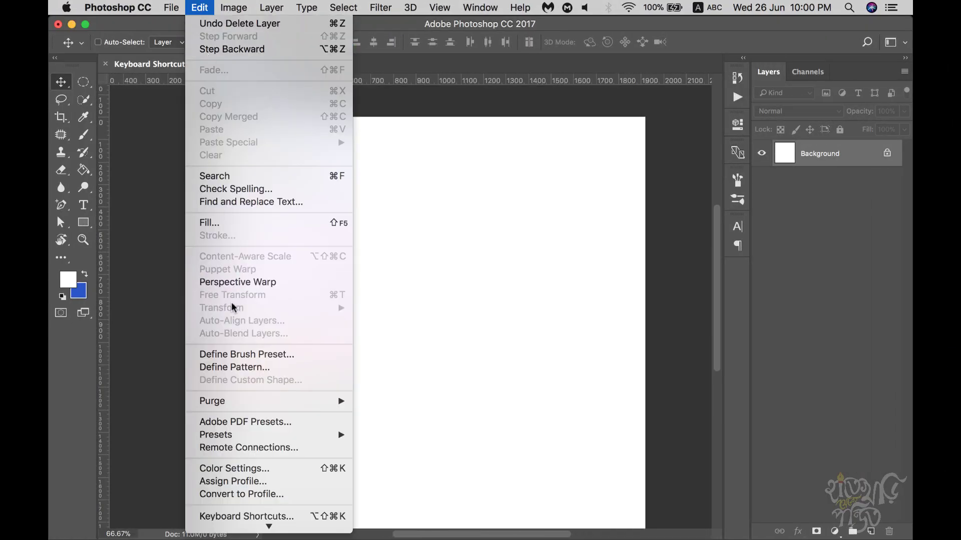
left_click(270, 517)
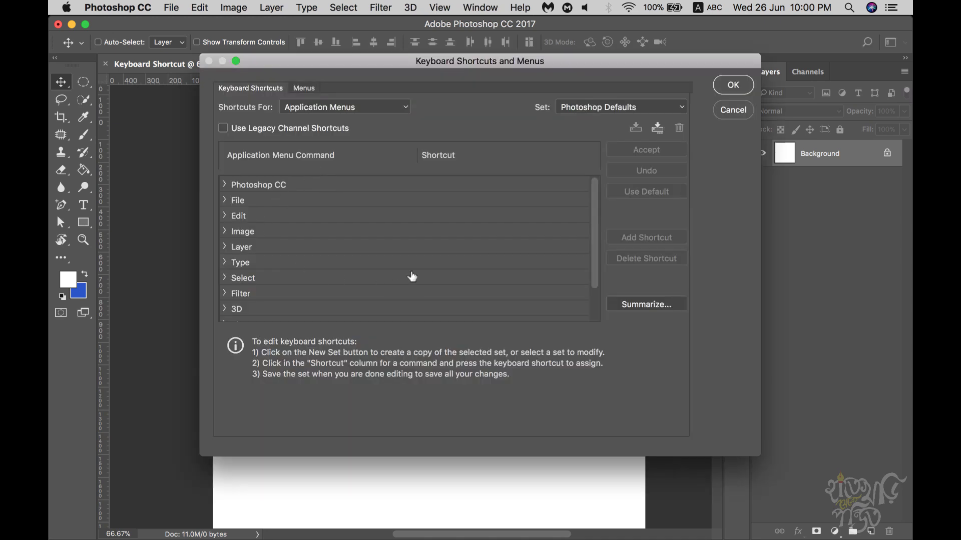
Step: Examine the application menu shortcuts under Photoshop CC and File, selecting the shortcut of the New command
scroll(411, 274, "down", 2)
scroll(369, 225, "up", 2)
left_click(255, 188)
left_click(225, 186)
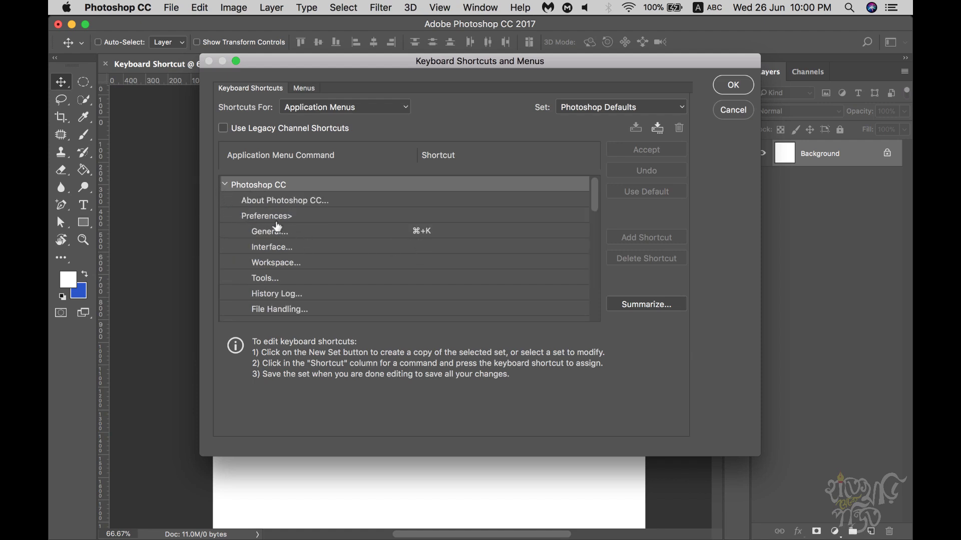
left_click(224, 184)
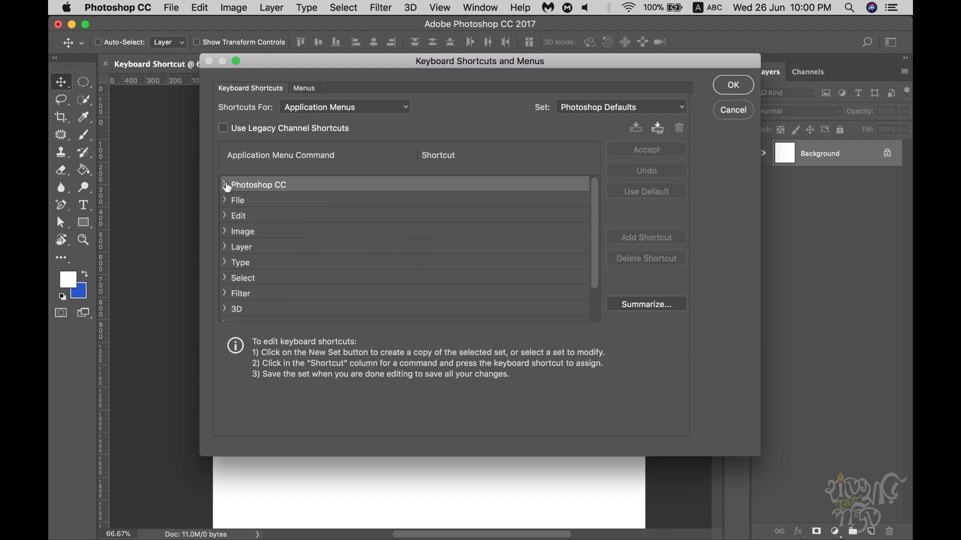
left_click(224, 200)
left_click(412, 216)
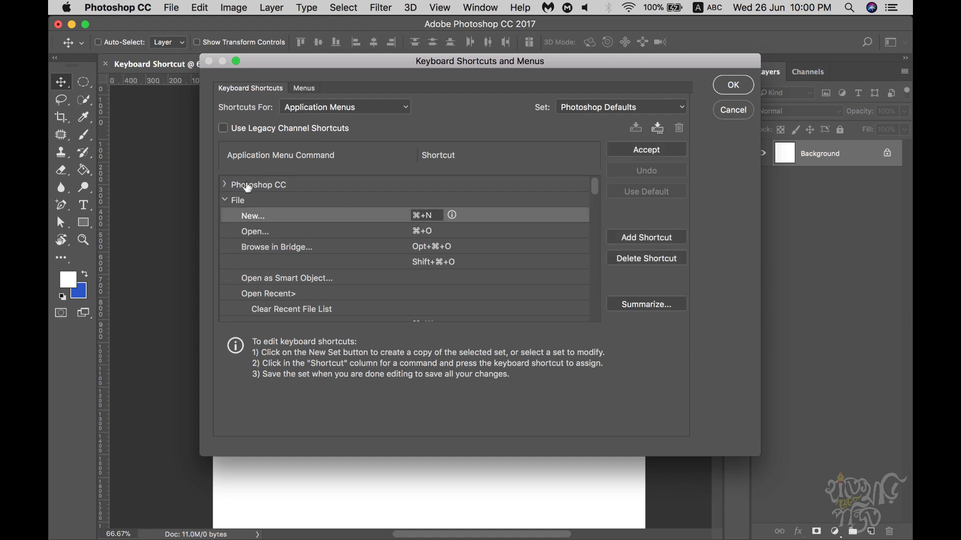
Step: Examine the Edit menu shortcuts, select the Undo/Redo shortcut, and close the dialog without saving changes
left_click(225, 200)
left_click(225, 216)
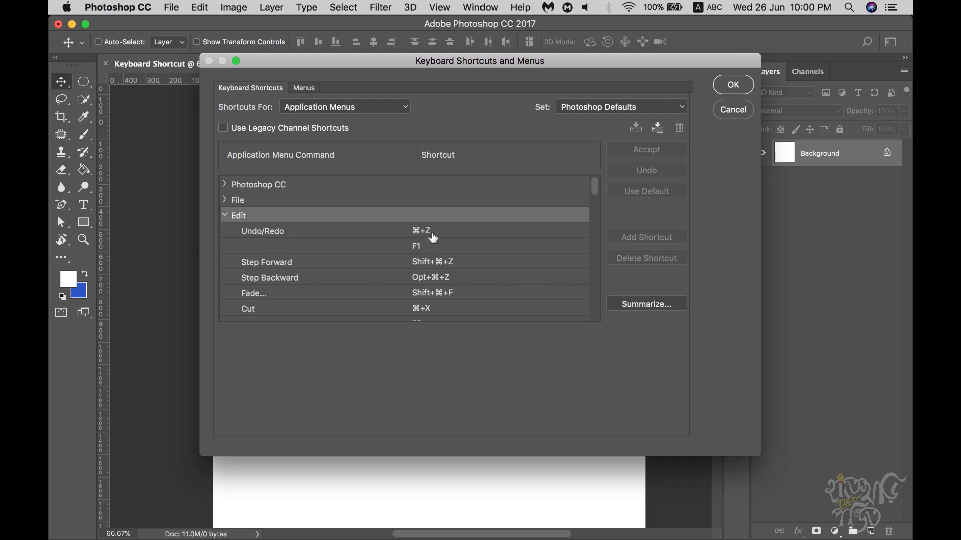
left_click(431, 232)
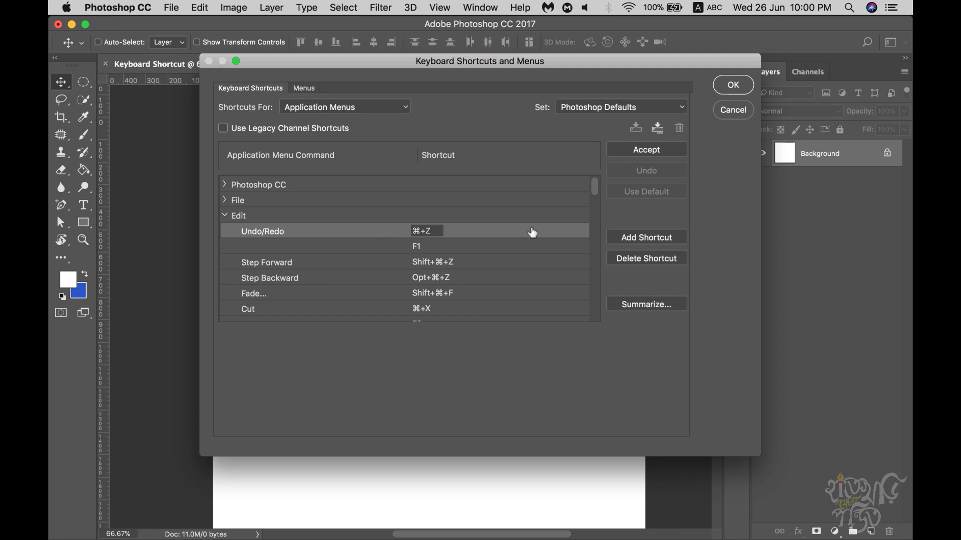
scroll(422, 294, "down", 15)
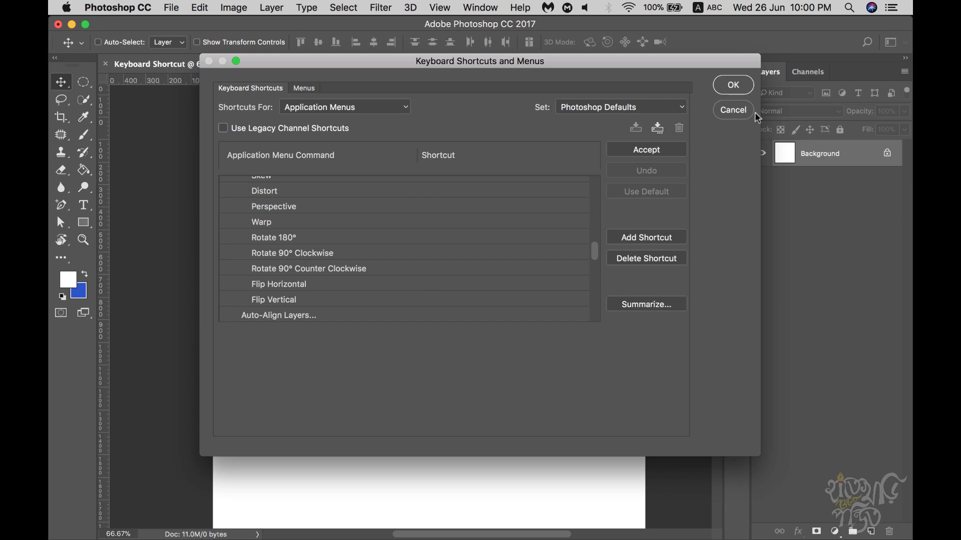
left_click(734, 110)
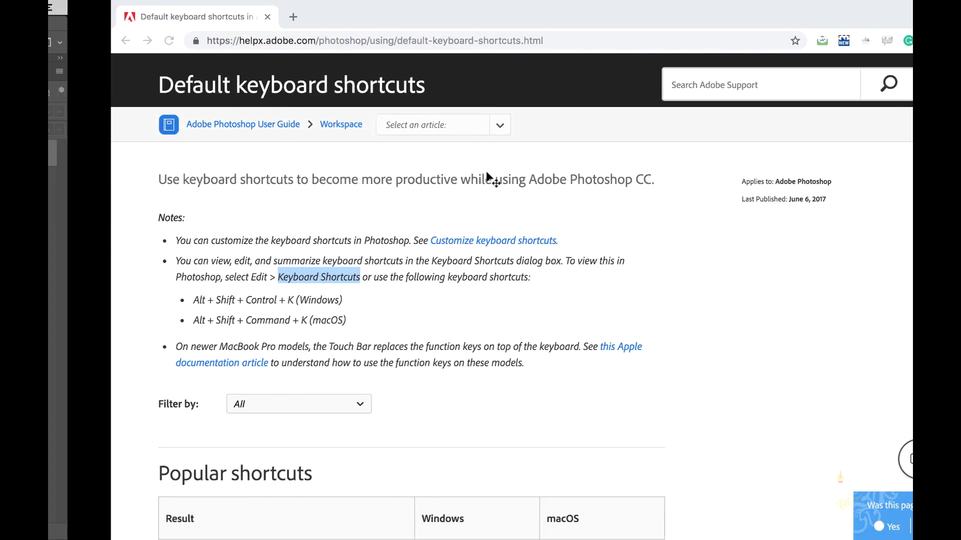
Step: On Adobe's help page, highlight the Free Transform entry and its Windows shortcut in the Popular shortcuts table
left_click(335, 305)
scroll(336, 305, "down", 5)
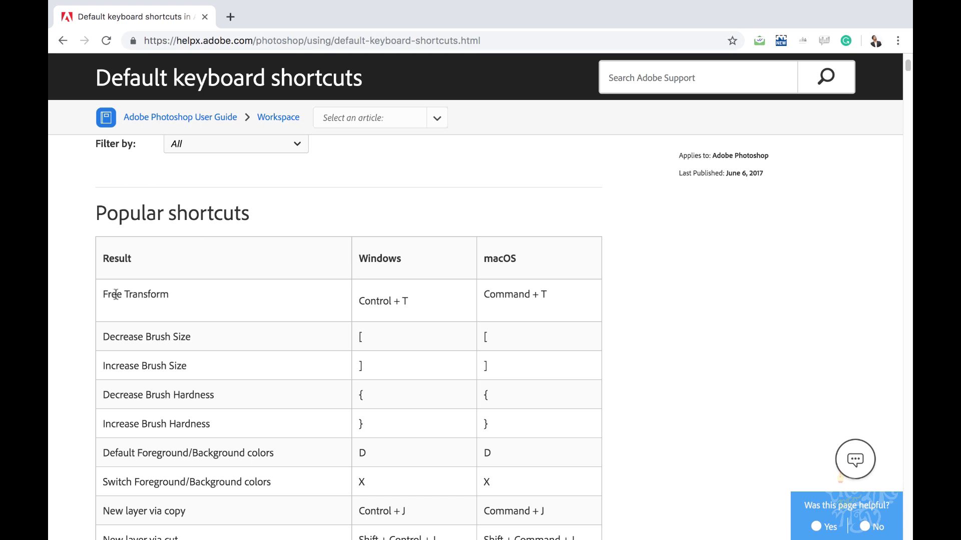
left_click_drag(112, 296, 181, 296)
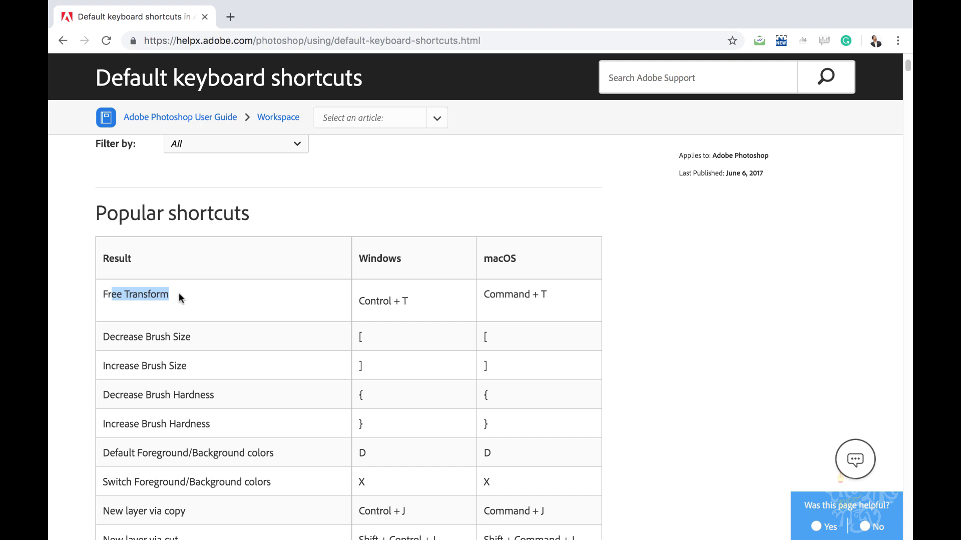
left_click(189, 295)
left_click_drag(104, 295, 195, 302)
left_click_drag(353, 302, 414, 300)
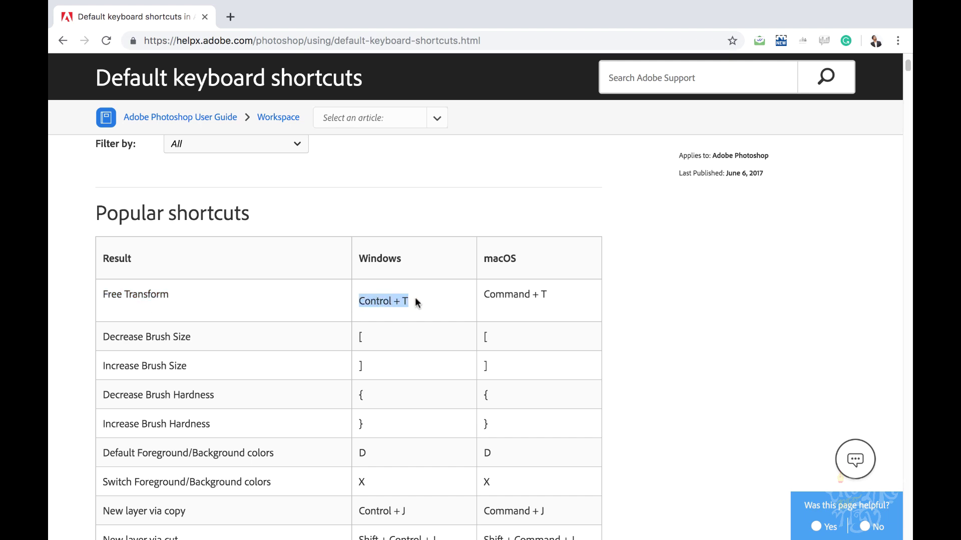
left_click(388, 303)
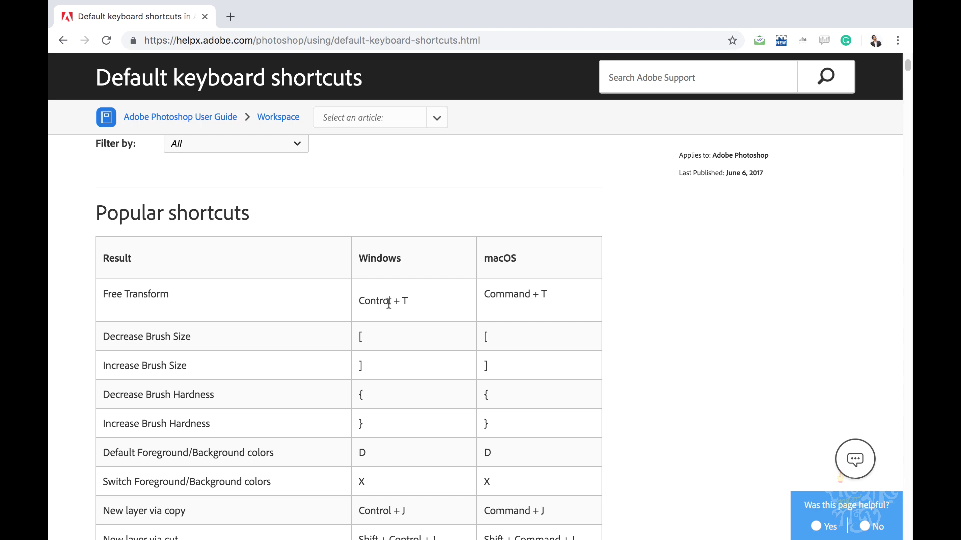
Step: Examine the Popular shortcuts table from Free Transform and the brush entries down to Change Cancel to Reset
scroll(215, 321, "down", 3)
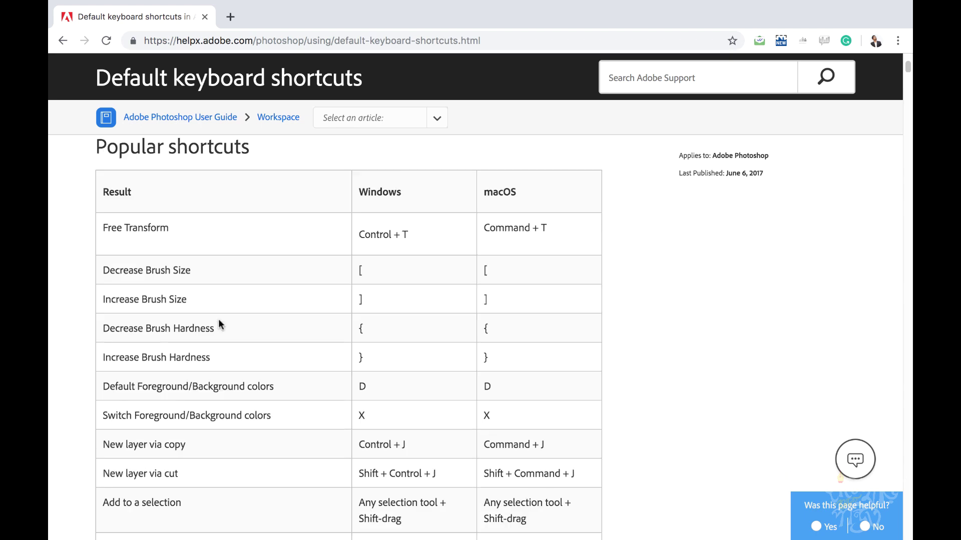
scroll(218, 324, "up", 3)
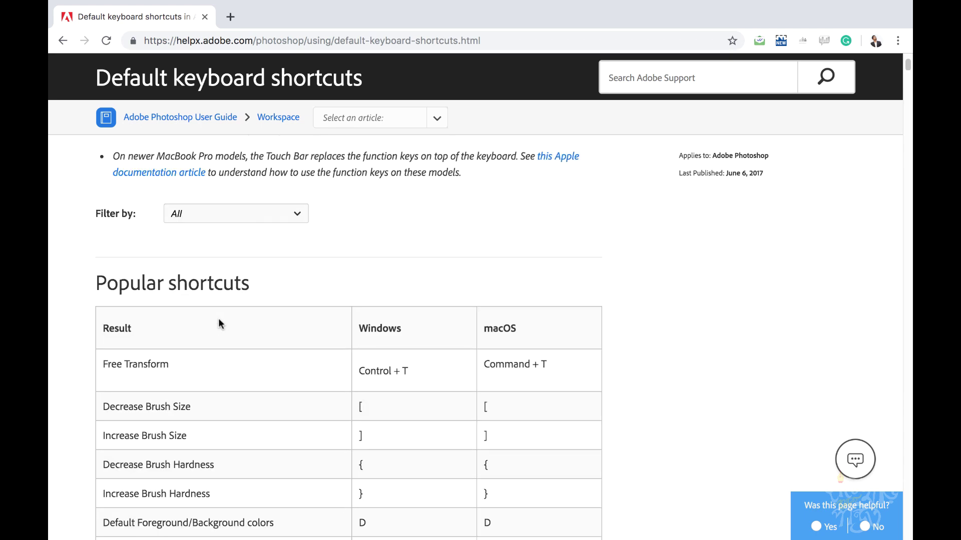
scroll(219, 323, "down", 1)
scroll(195, 326, "up", 1)
scroll(195, 325, "down", 5)
scroll(191, 305, "up", 5)
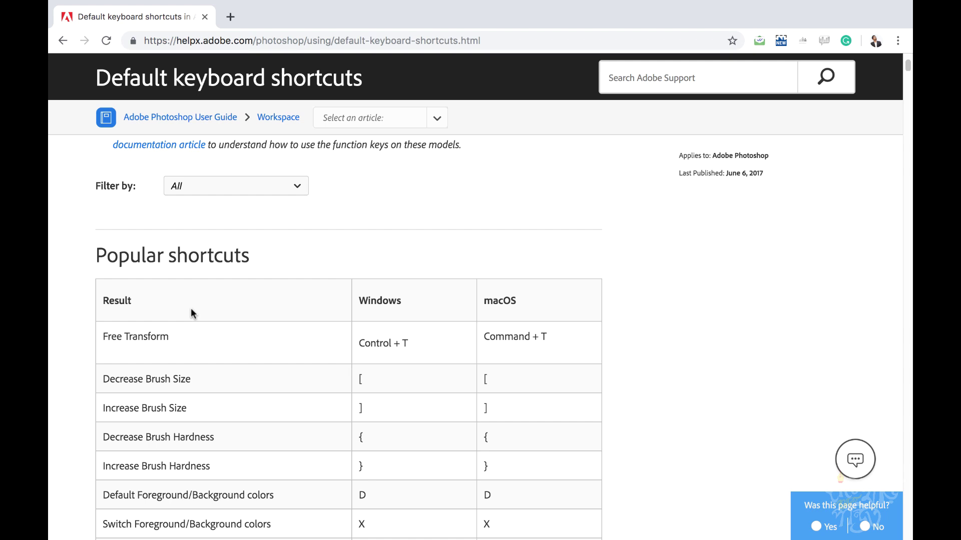
scroll(191, 309, "down", 2)
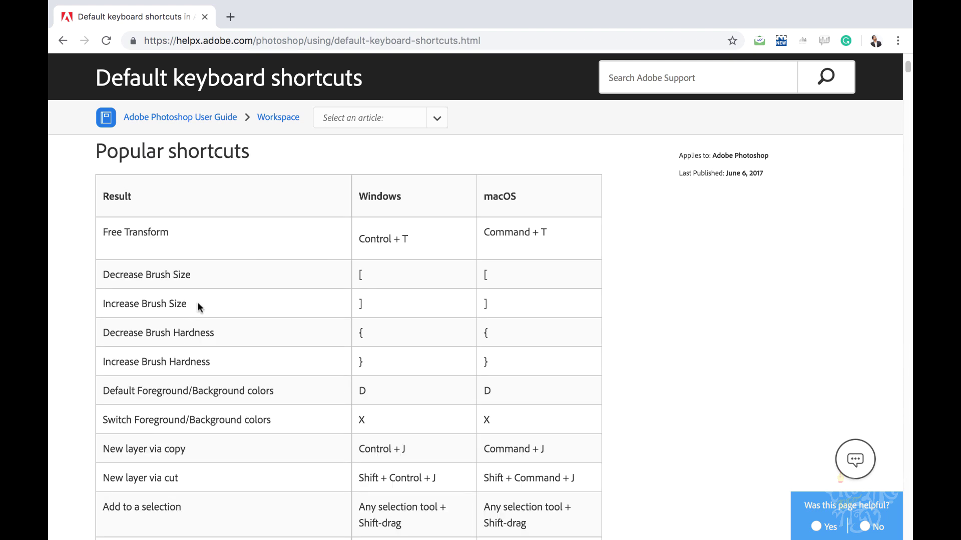
scroll(196, 304, "down", 1)
scroll(197, 301, "up", 2)
scroll(196, 307, "down", 2)
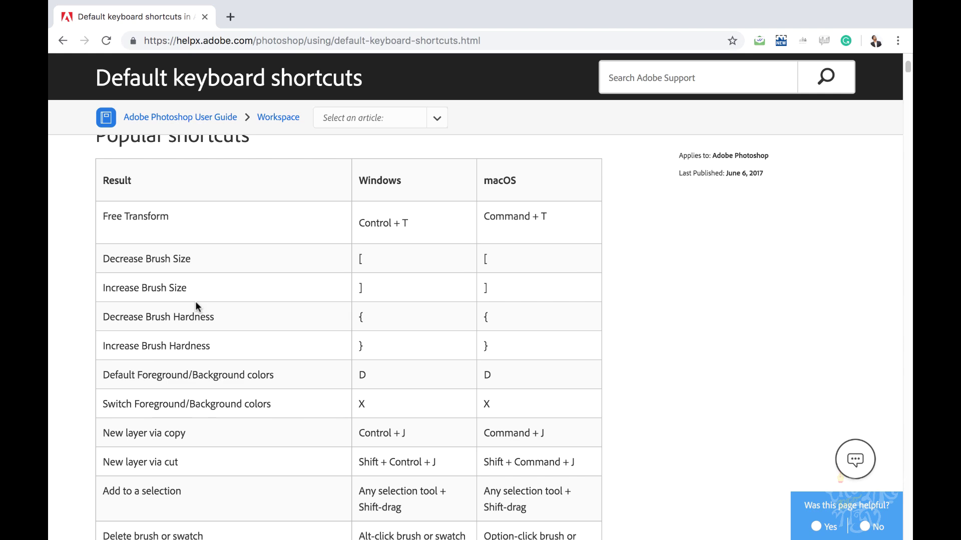
scroll(195, 301, "down", 4)
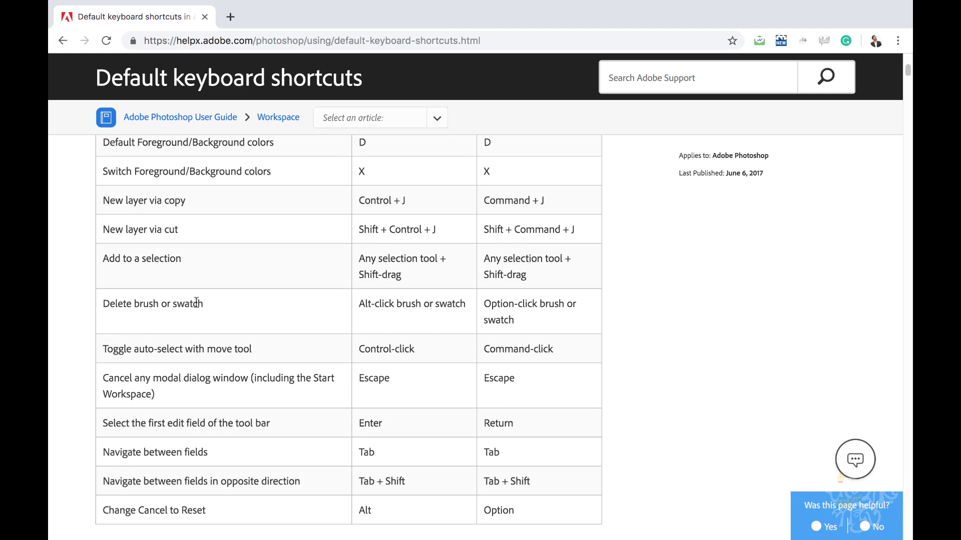
scroll(196, 302, "down", 2)
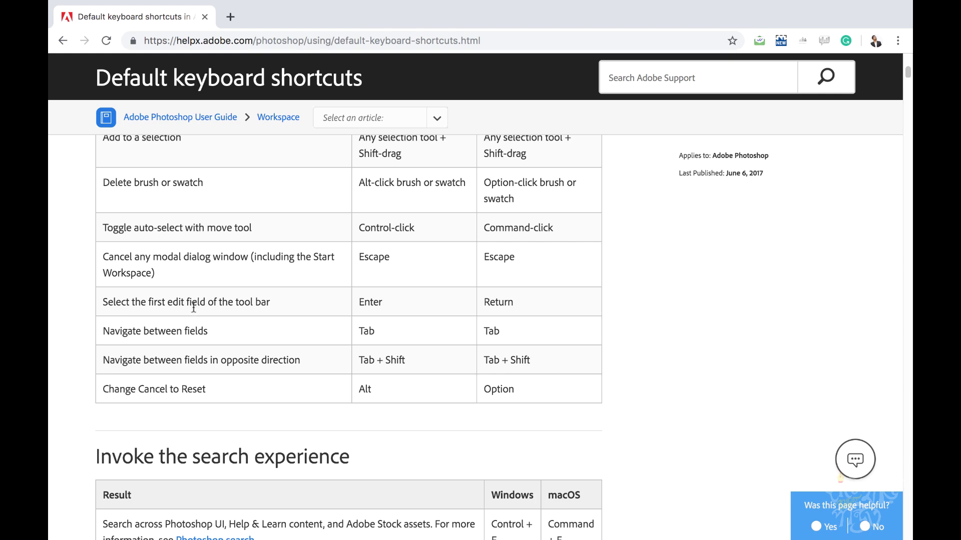
Step: Return to the beginning of the help page and switch back to Photoshop
scroll(196, 302, "up", 10)
scroll(194, 310, "up", 6)
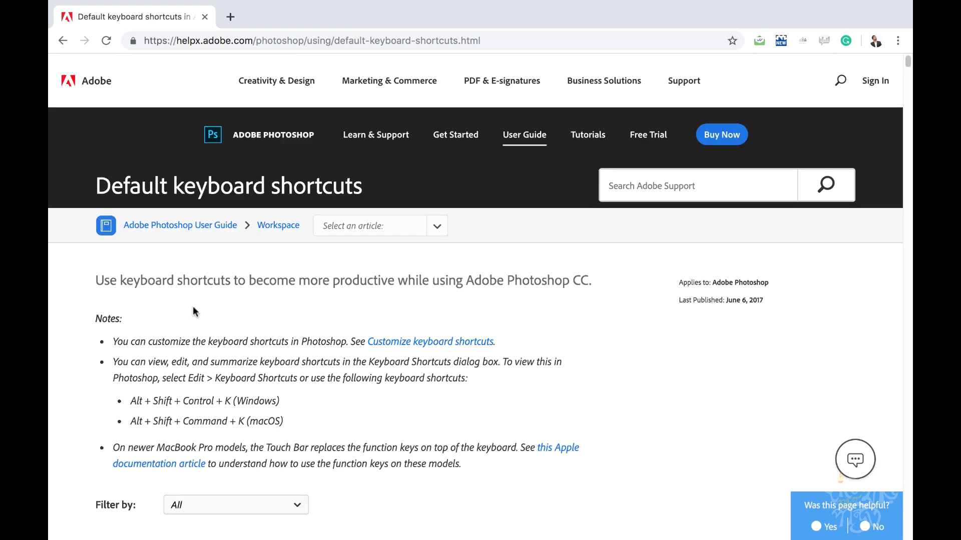
key("ctrl+Left")
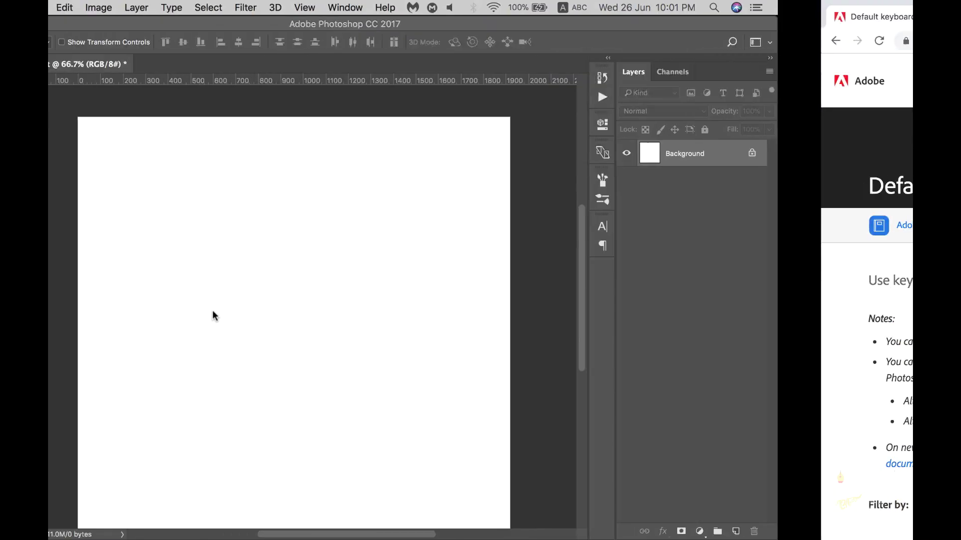